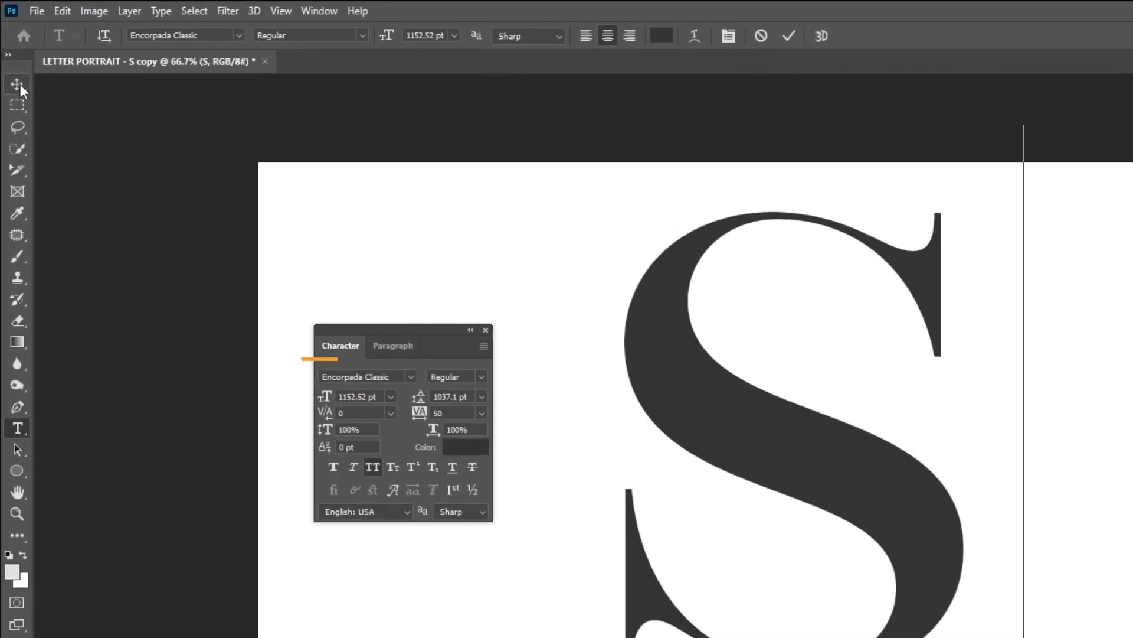
Commit the large gray Encorpada Classic S text layer by switching to the Move tool
click(17, 84)
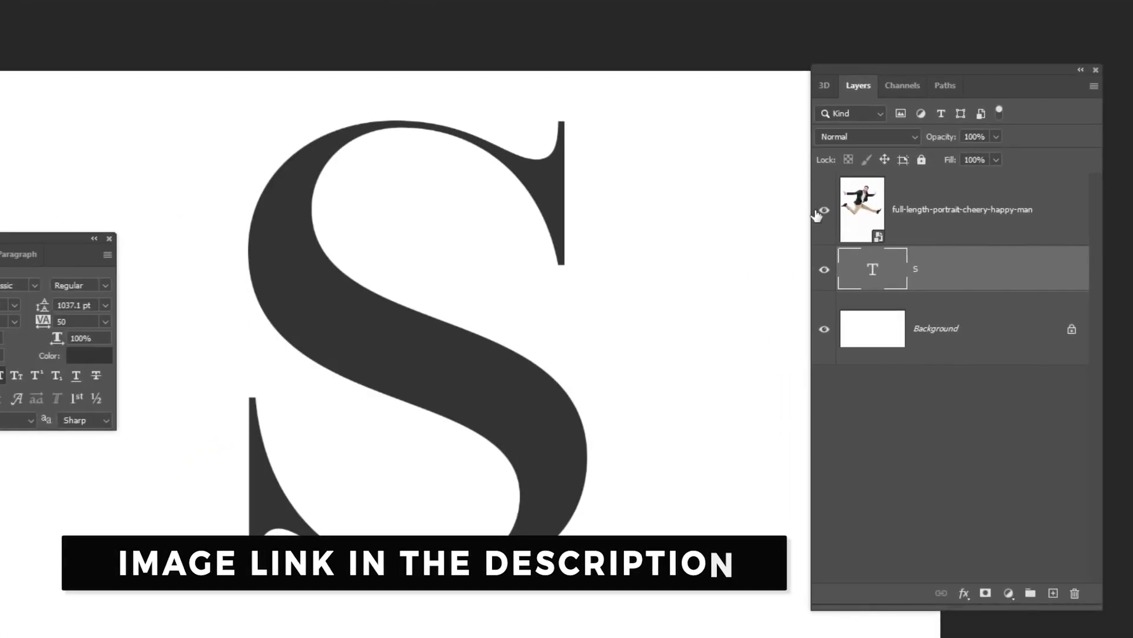
Show the jumping-man layer and mask him out of his white background with Select Subject
click(824, 210)
click(945, 229)
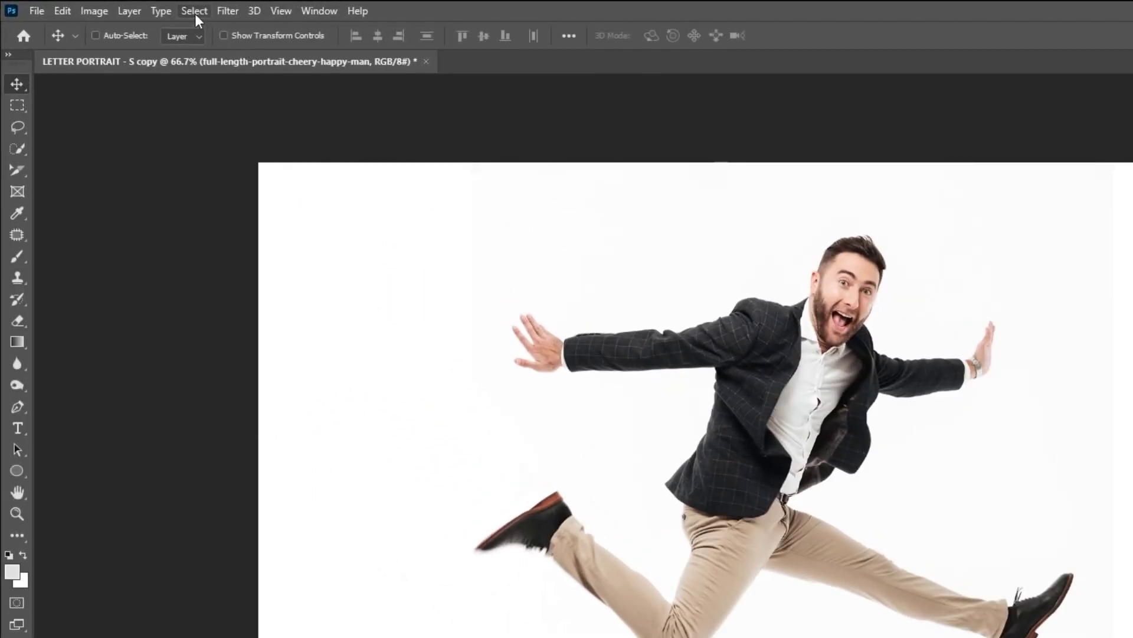
click(195, 12)
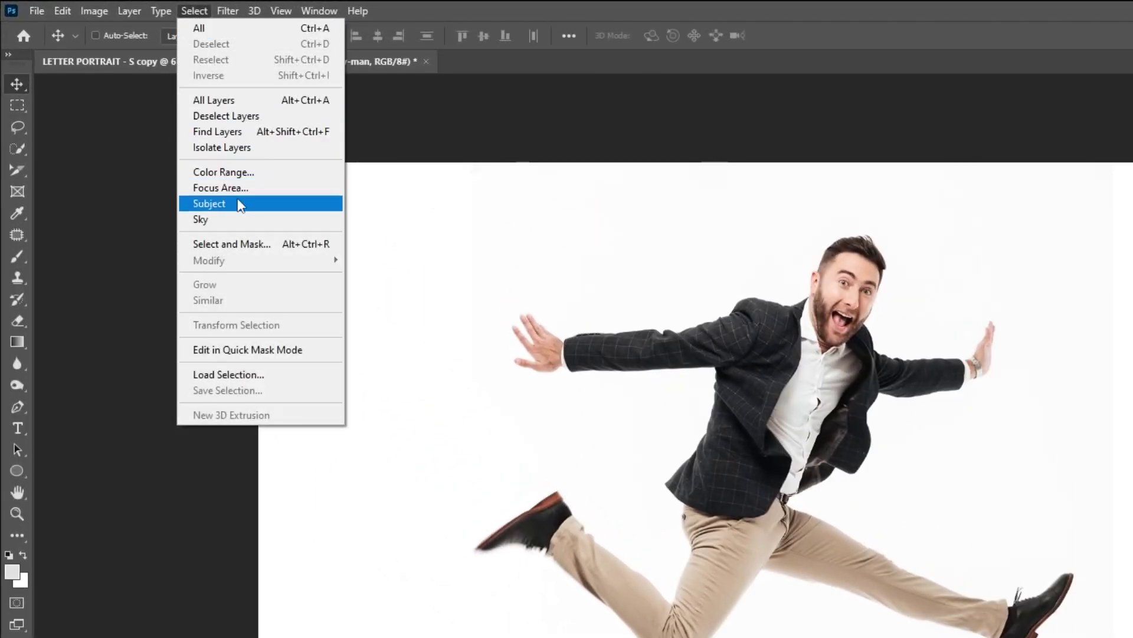
click(204, 203)
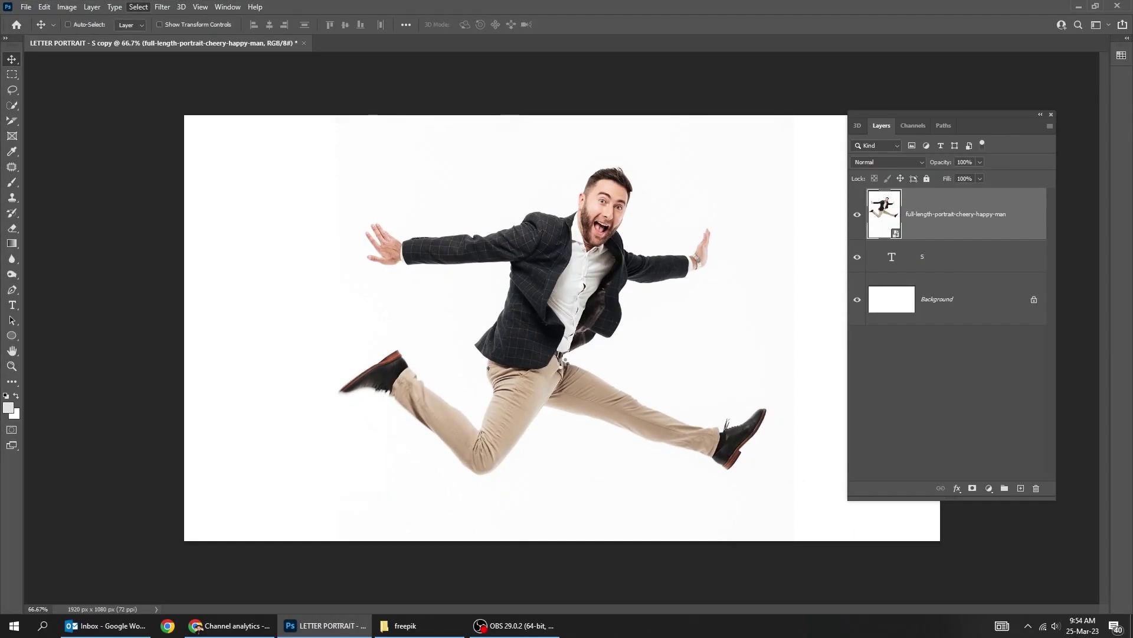
click(973, 488)
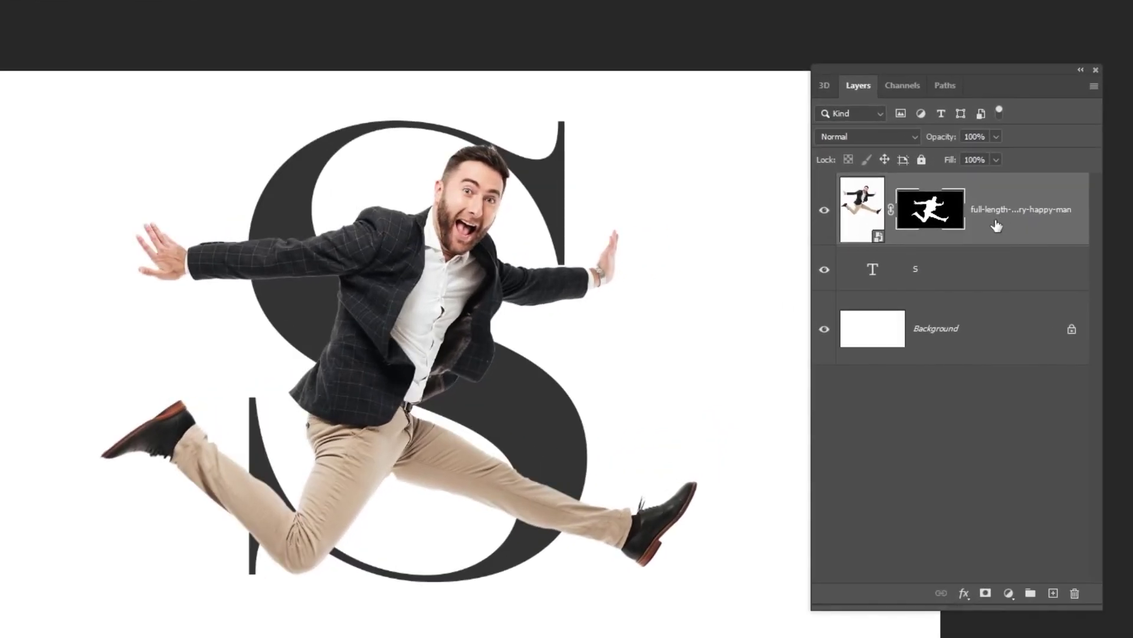
Convert the masked man layer into a smart object and zoom to 100%
right_click(978, 221)
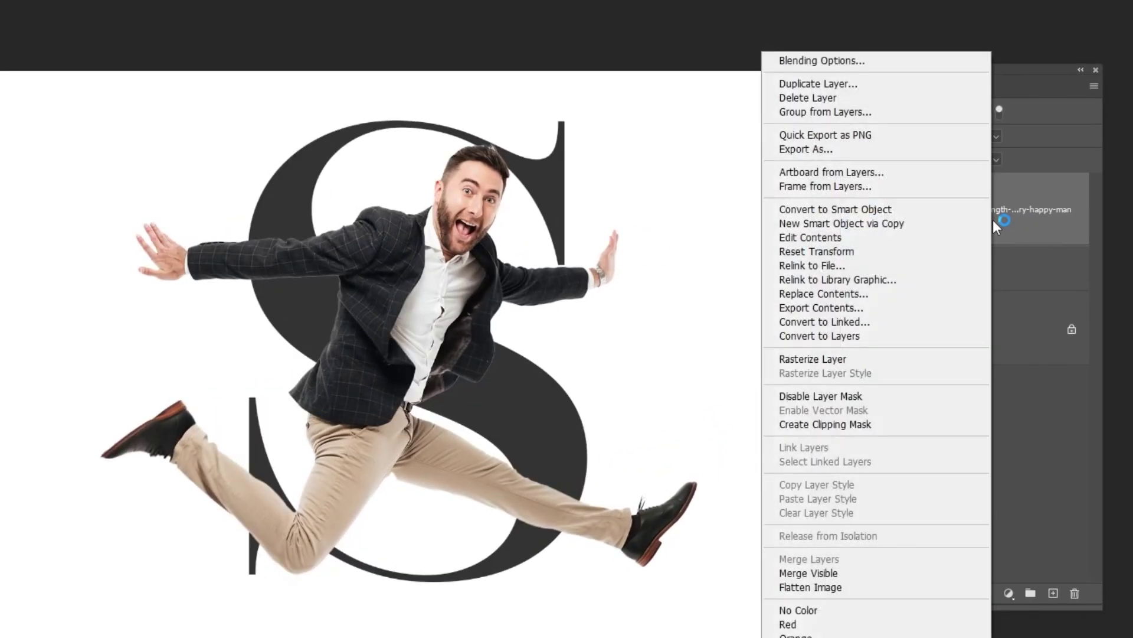
click(918, 210)
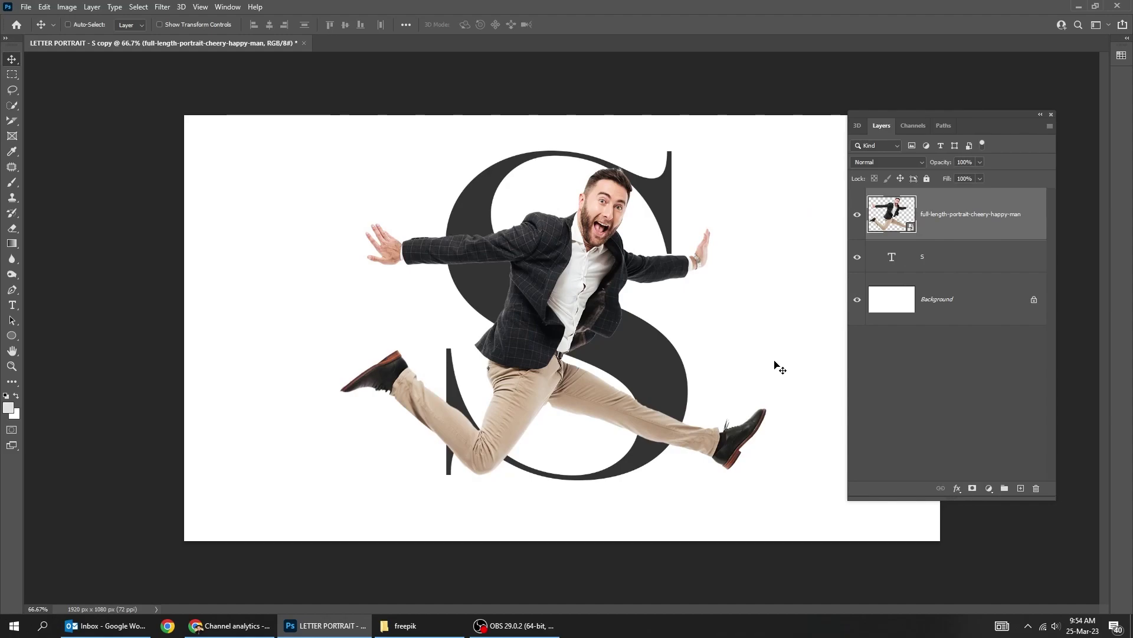
key(ctrl+plus)
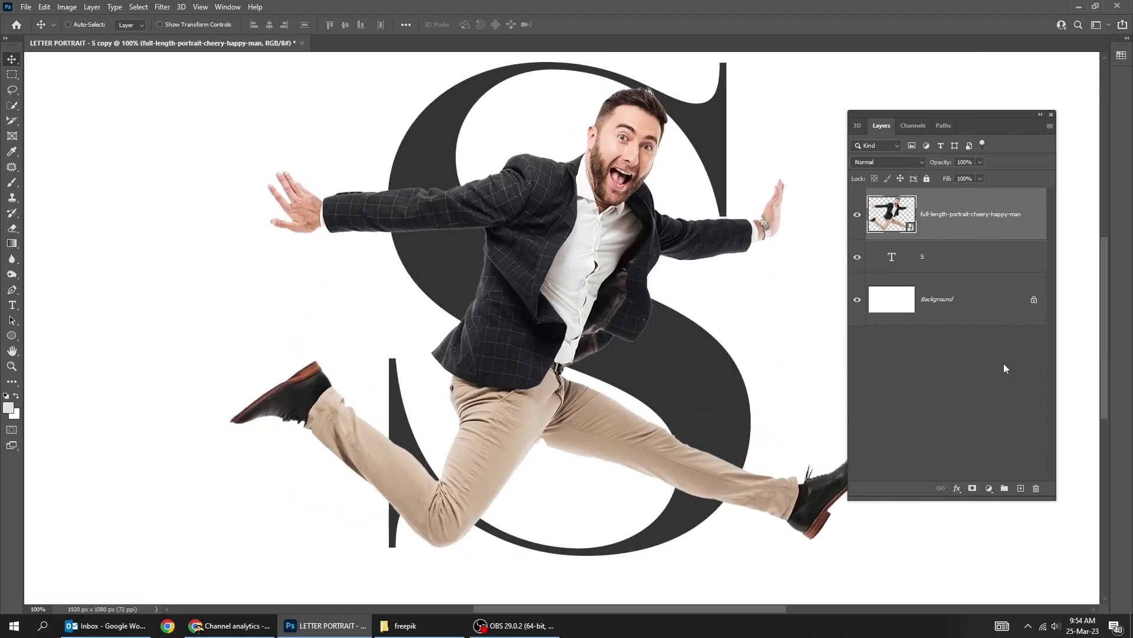
Give the man's smart object a blank mask, load the S letter's pixels as a selection, and target that mask
click(973, 489)
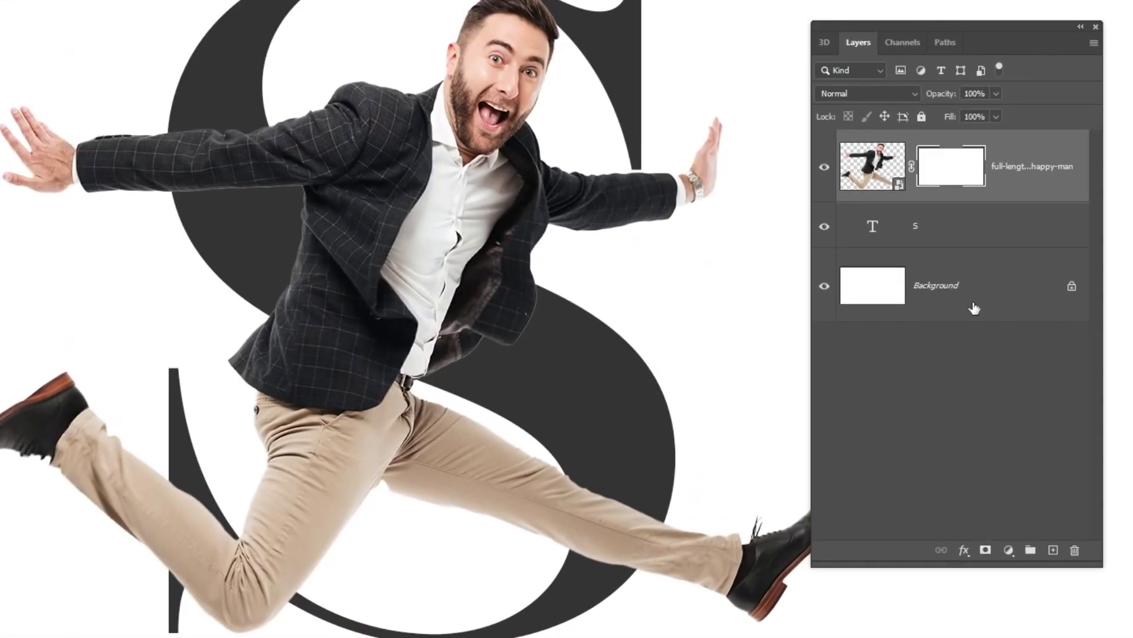
click(910, 229)
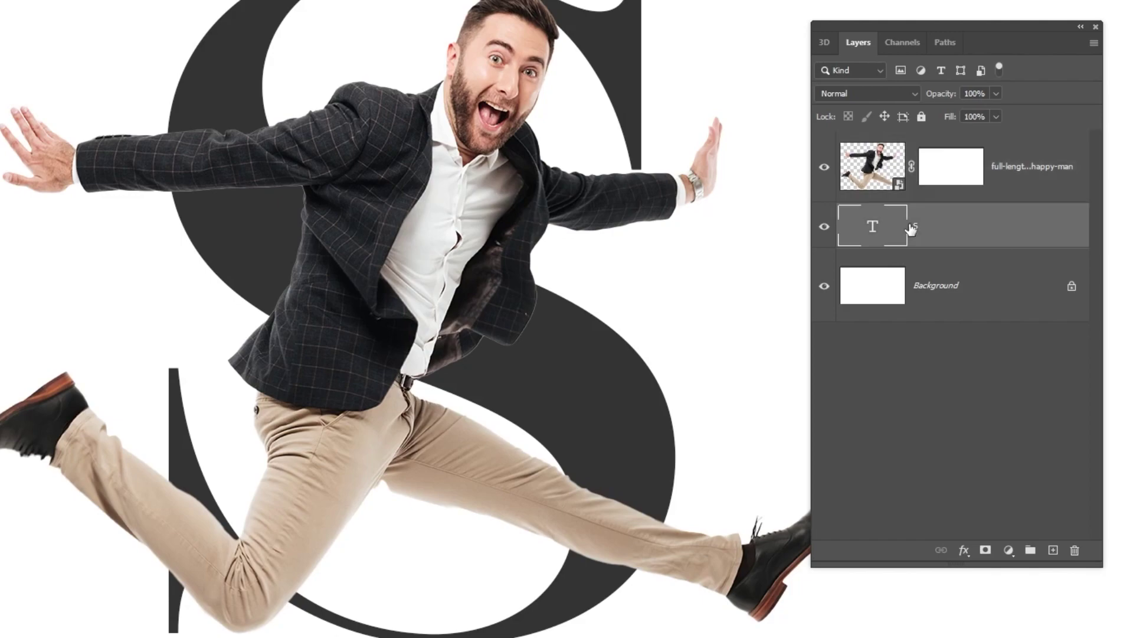
right_click(868, 233)
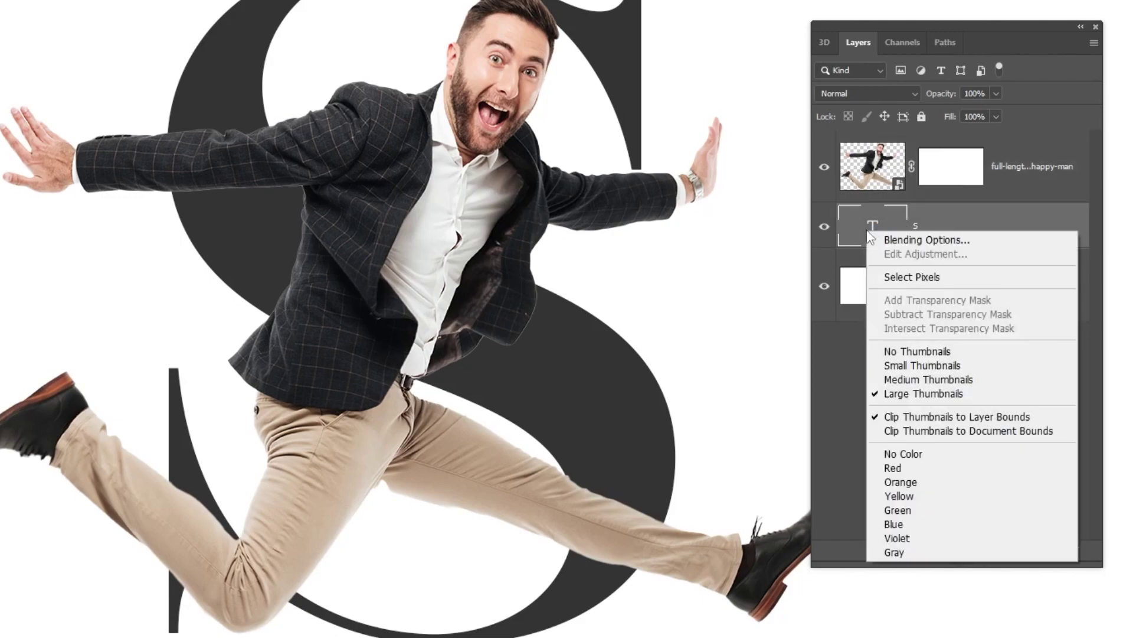
click(891, 288)
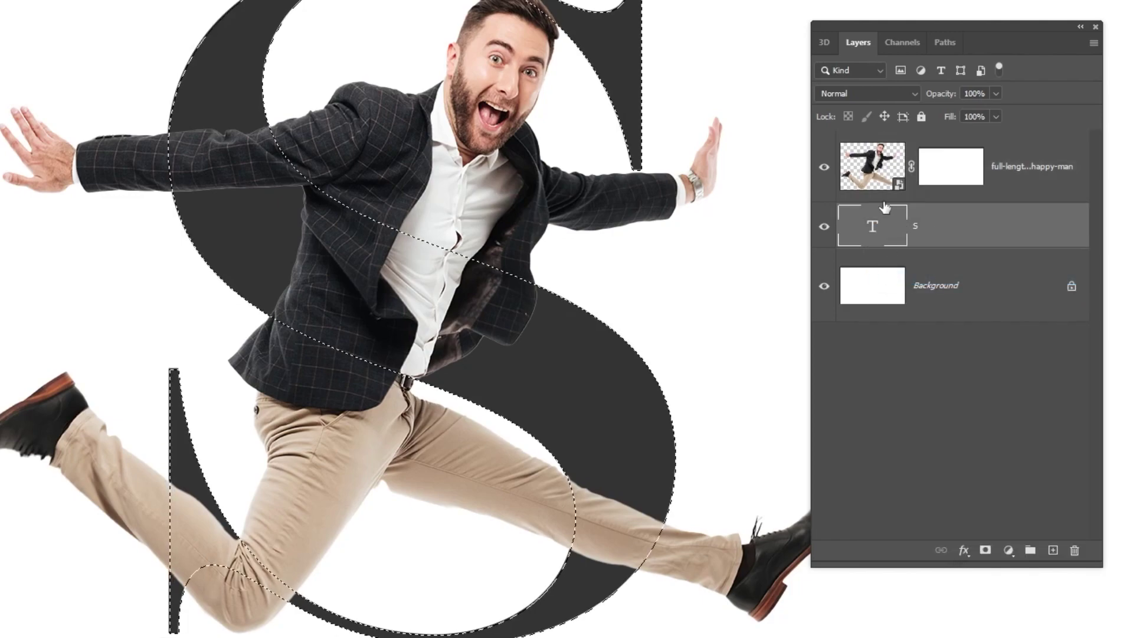
click(943, 167)
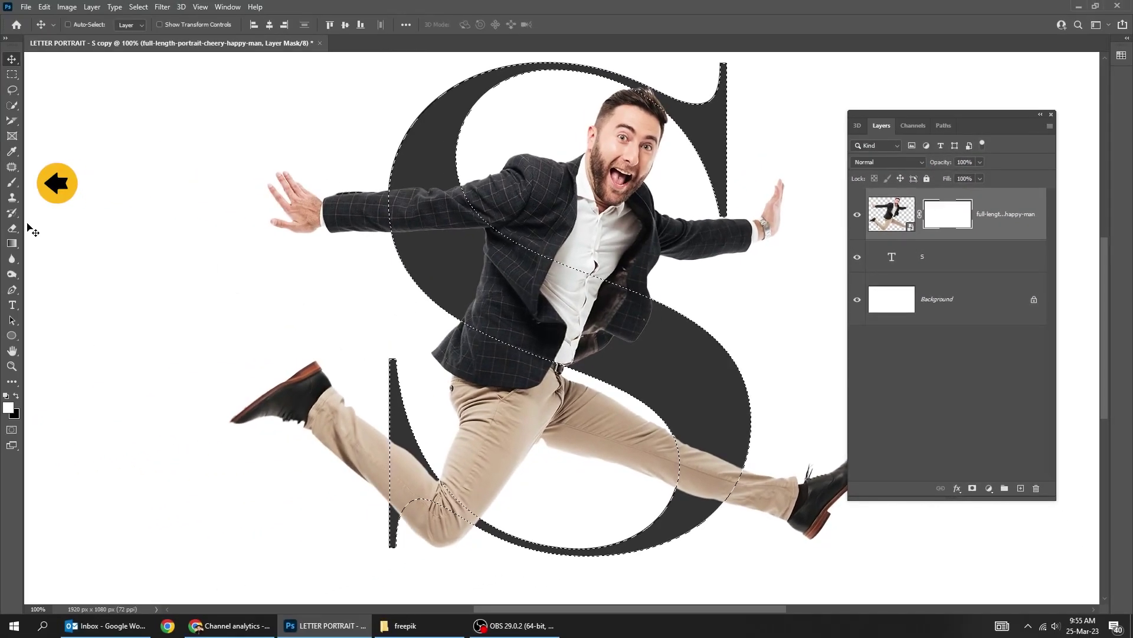
Set up the Brush with full hardness and 100% opacity
click(14, 184)
click(86, 24)
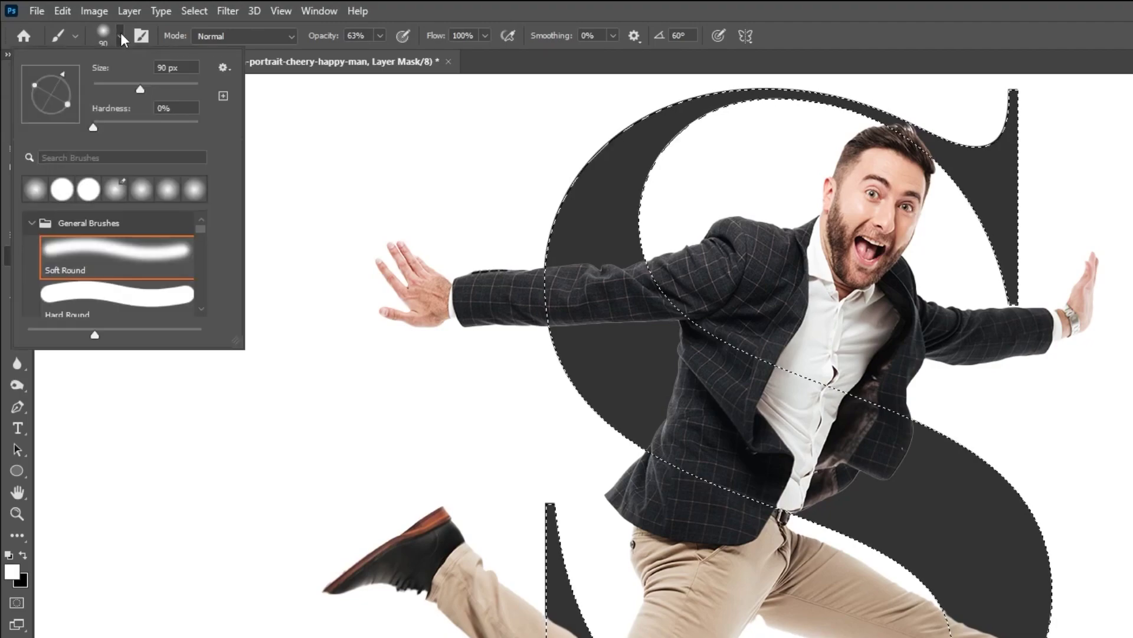
drag(93, 127, 121, 126)
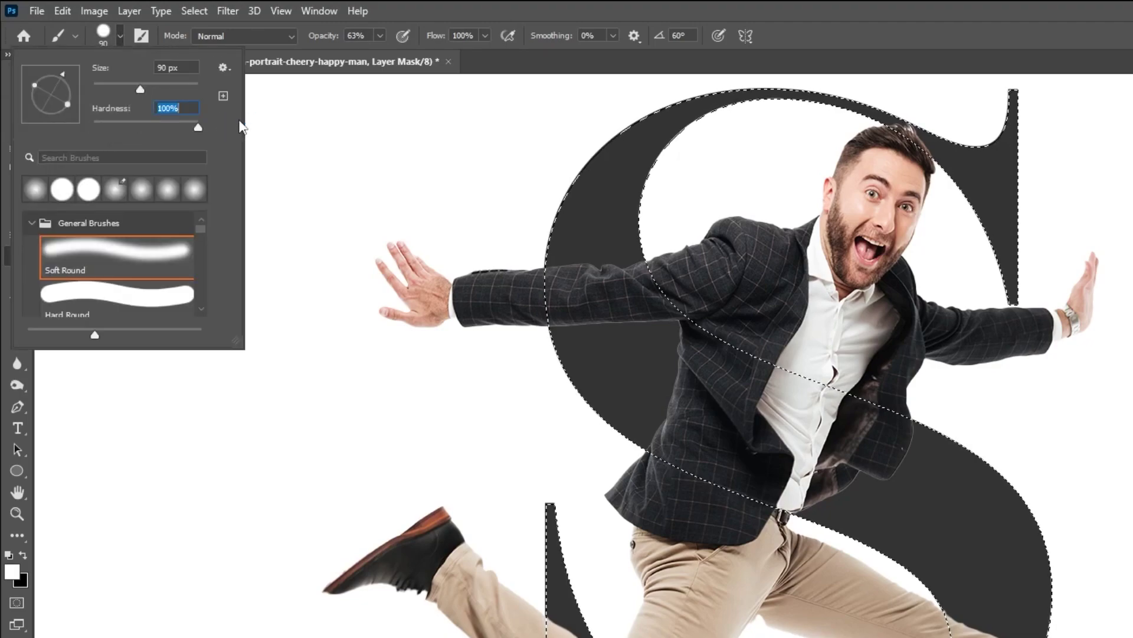
click(117, 37)
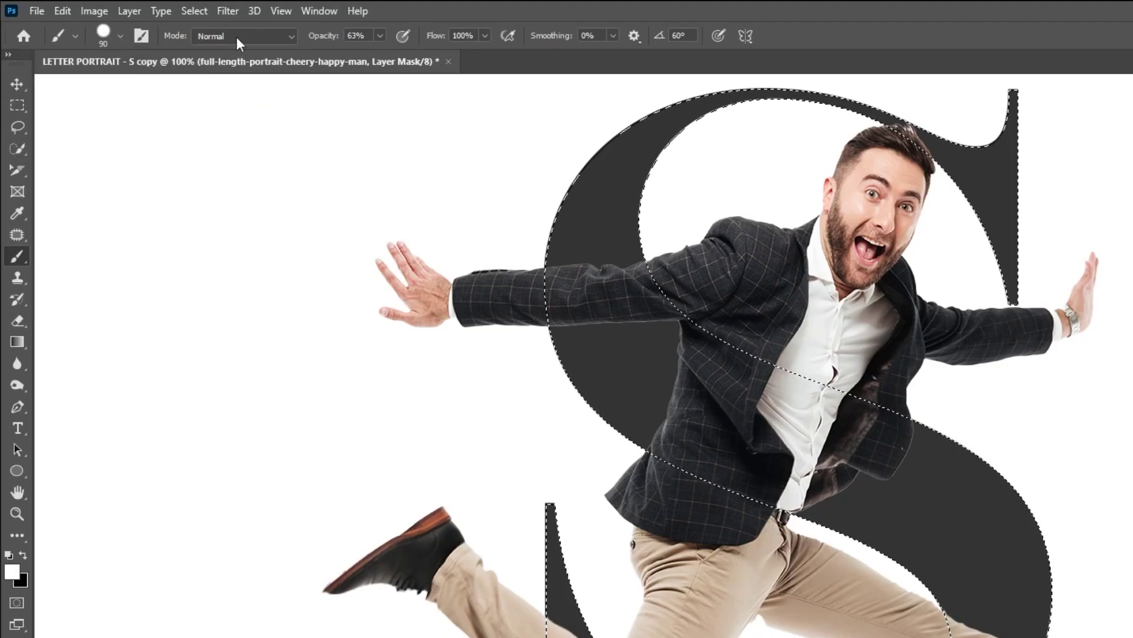
click(380, 35)
drag(380, 55, 424, 58)
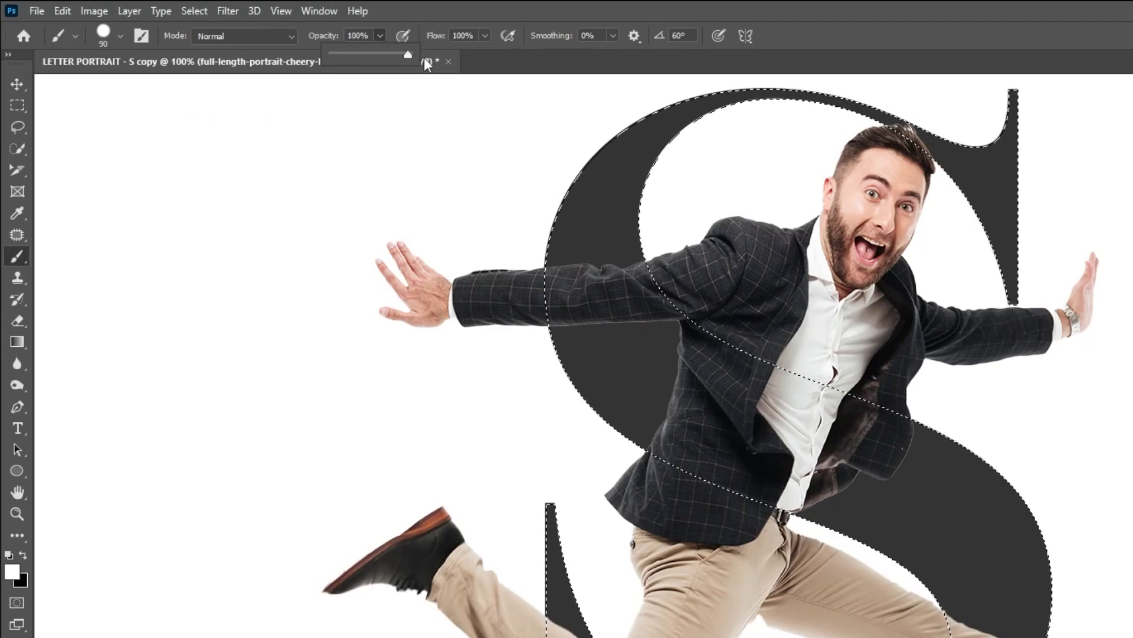
click(385, 31)
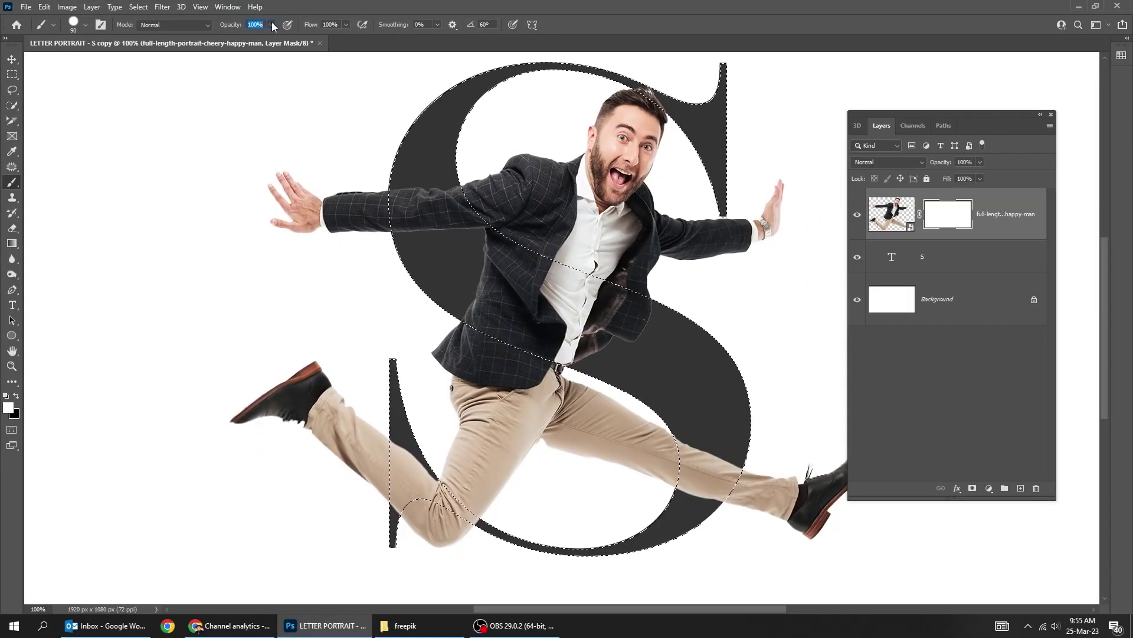
click(272, 24)
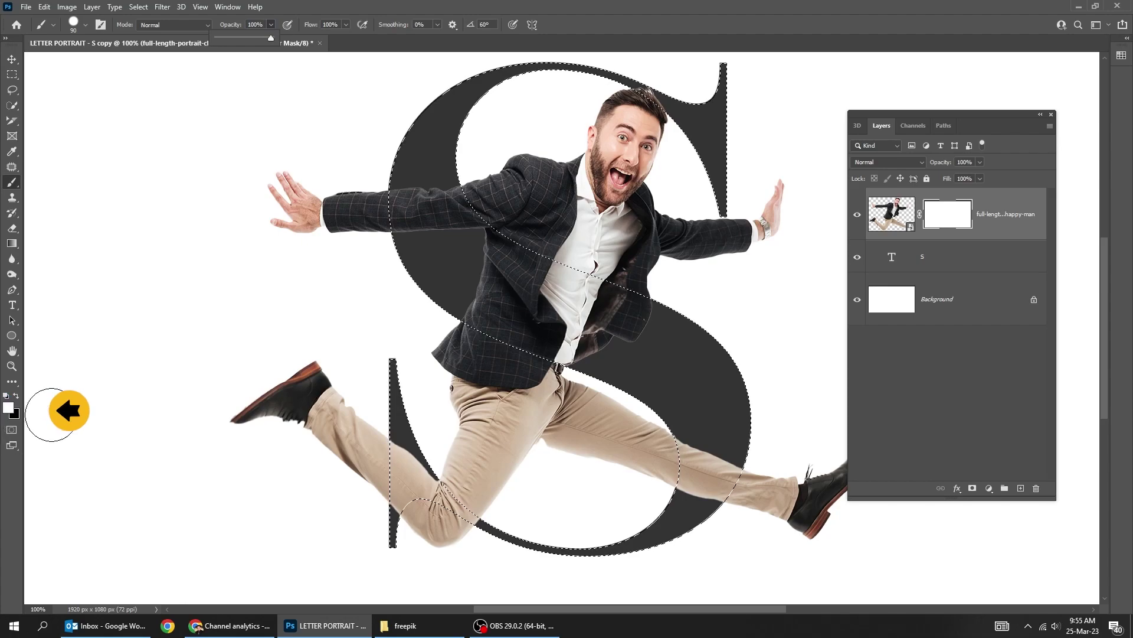
Paint black on the mask to hide the sleeve and pant-leg tip inside the S bowls, then deselect
key(x)
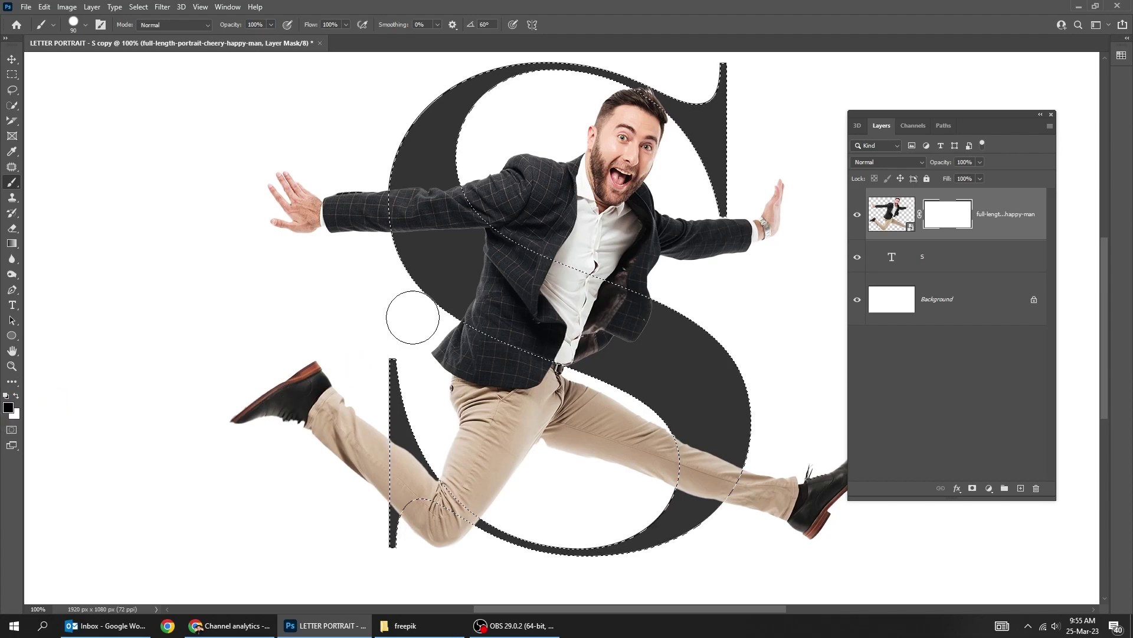
mouse_move(412, 317)
mouse_down()
mouse_move(441, 259)
mouse_move(415, 179)
mouse_move(436, 265)
mouse_move(429, 191)
mouse_move(455, 219)
mouse_move(407, 201)
mouse_up()
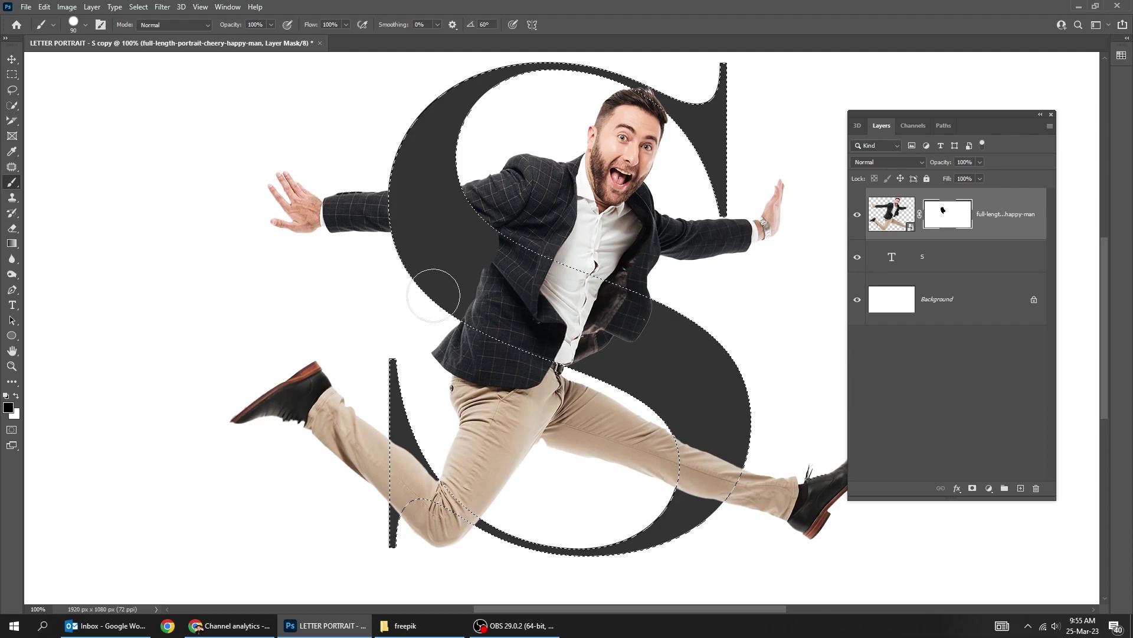
scroll(716, 496, down, 2)
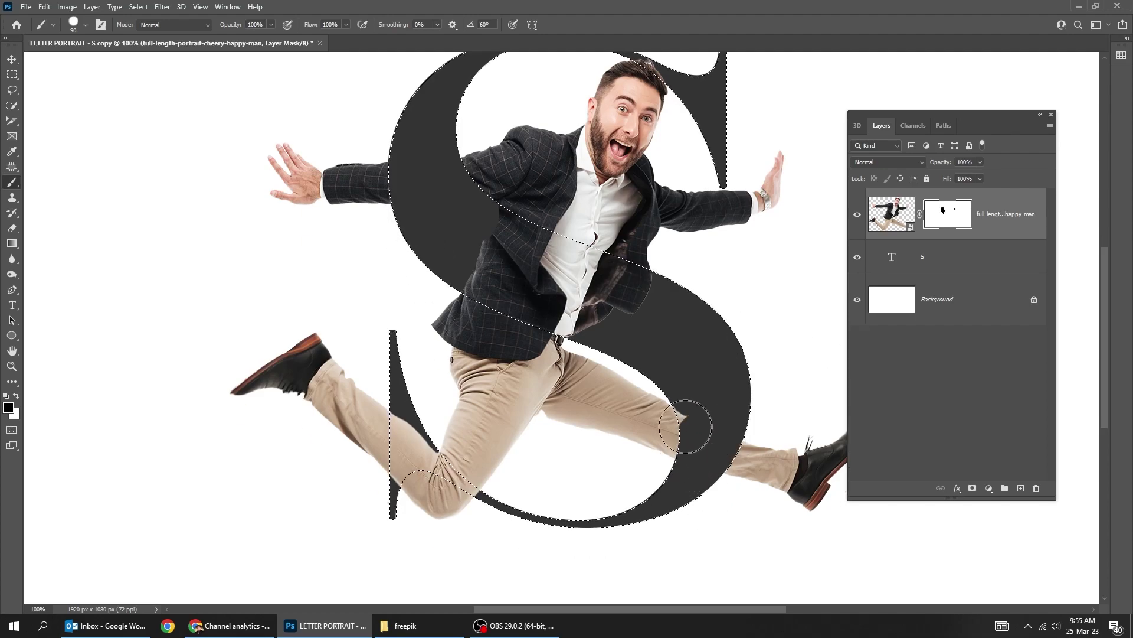
drag(685, 426, 716, 469)
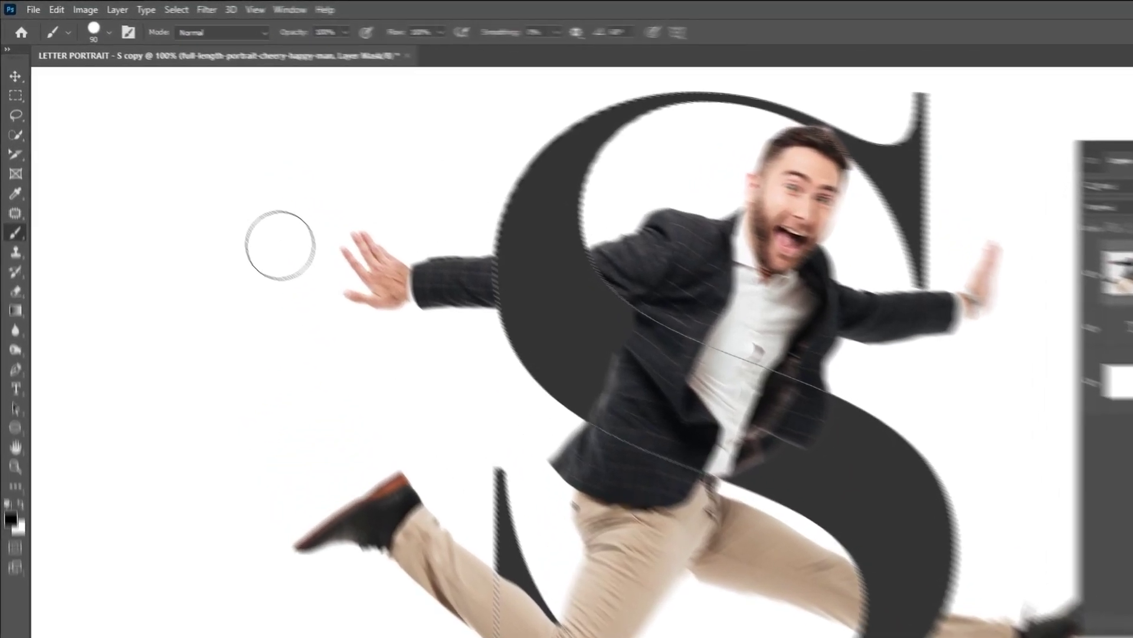
click(179, 10)
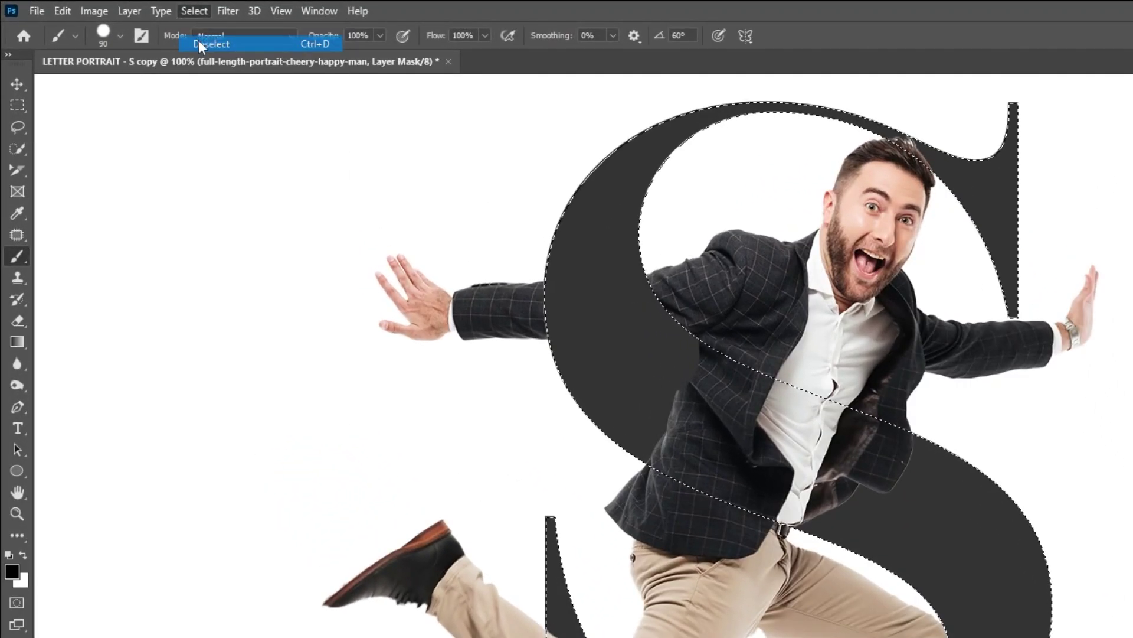
click(201, 46)
click(16, 84)
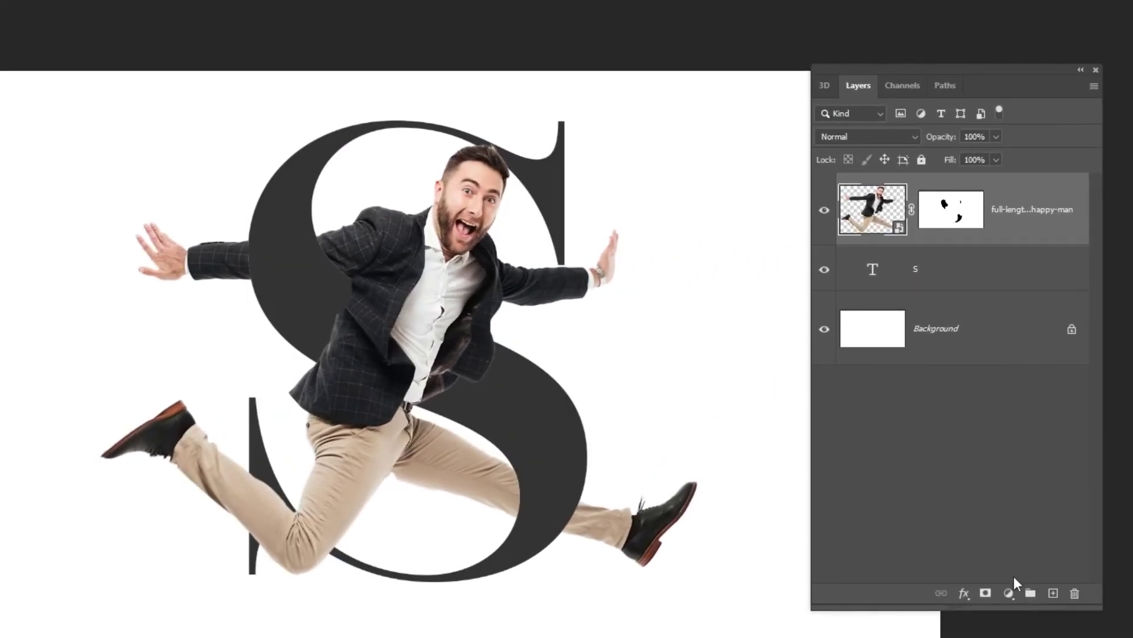
Add a Black & White adjustment layer clipped to the man's layer and view at 100%
click(1009, 593)
click(1045, 464)
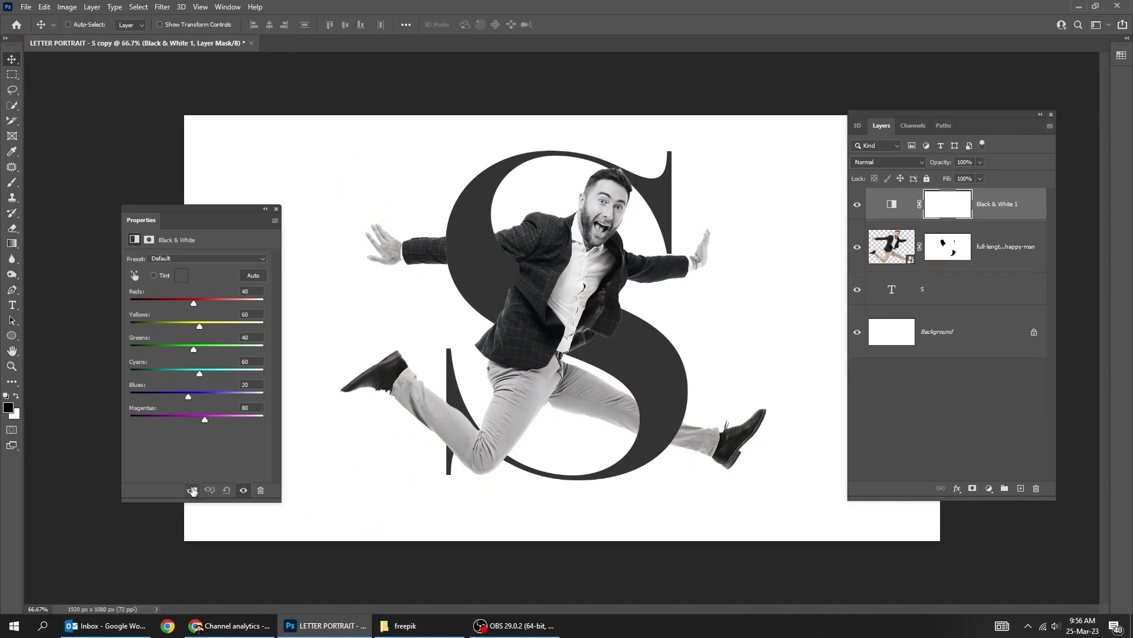
click(192, 490)
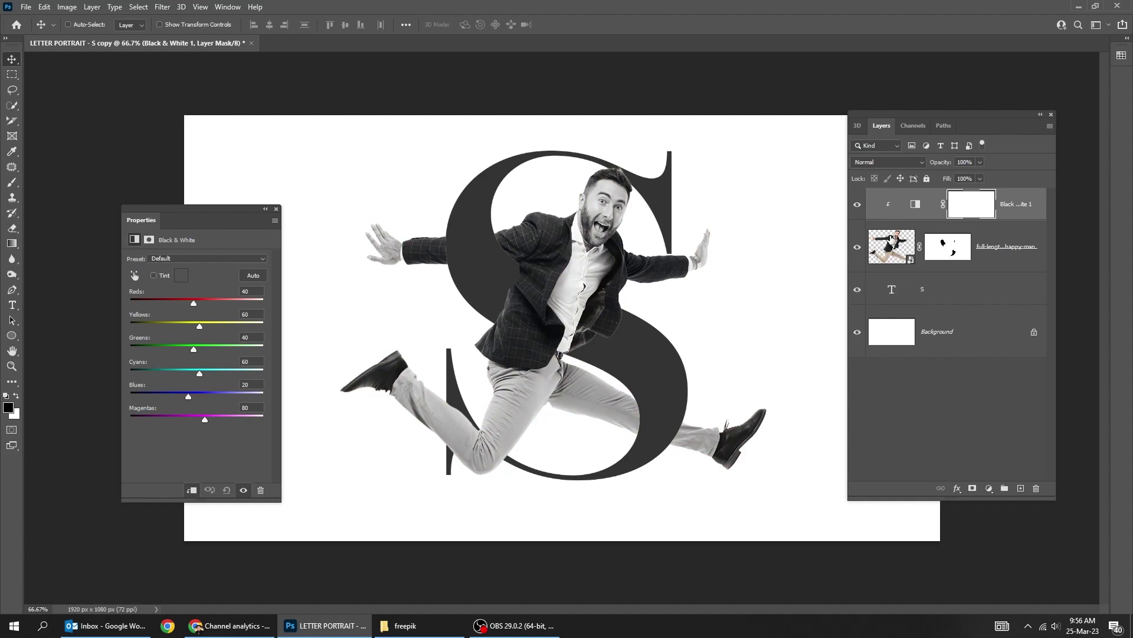
click(276, 209)
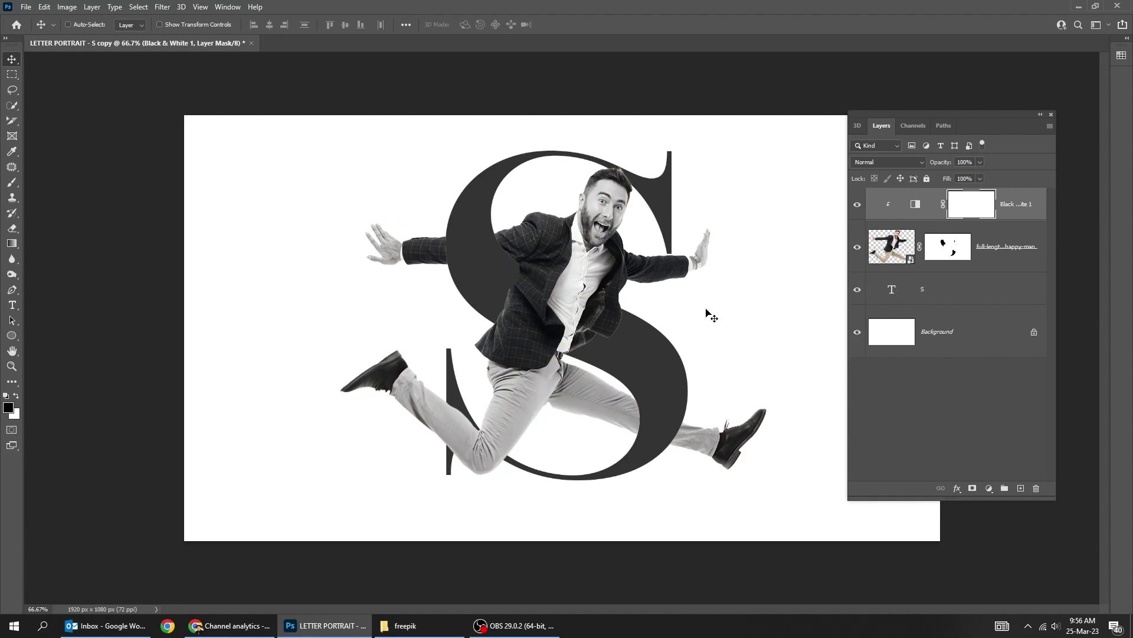
key(ctrl+plus)
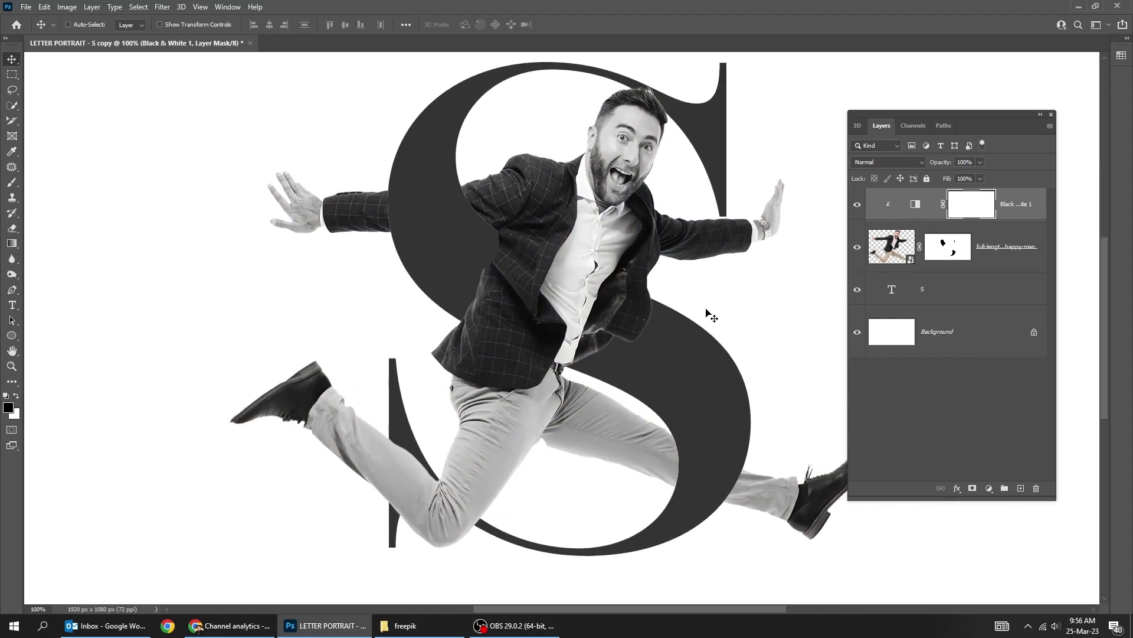
Give the S layer Bevel & Emboss and a black-to-white Gradient Overlay at 46% opacity
click(974, 279)
click(957, 490)
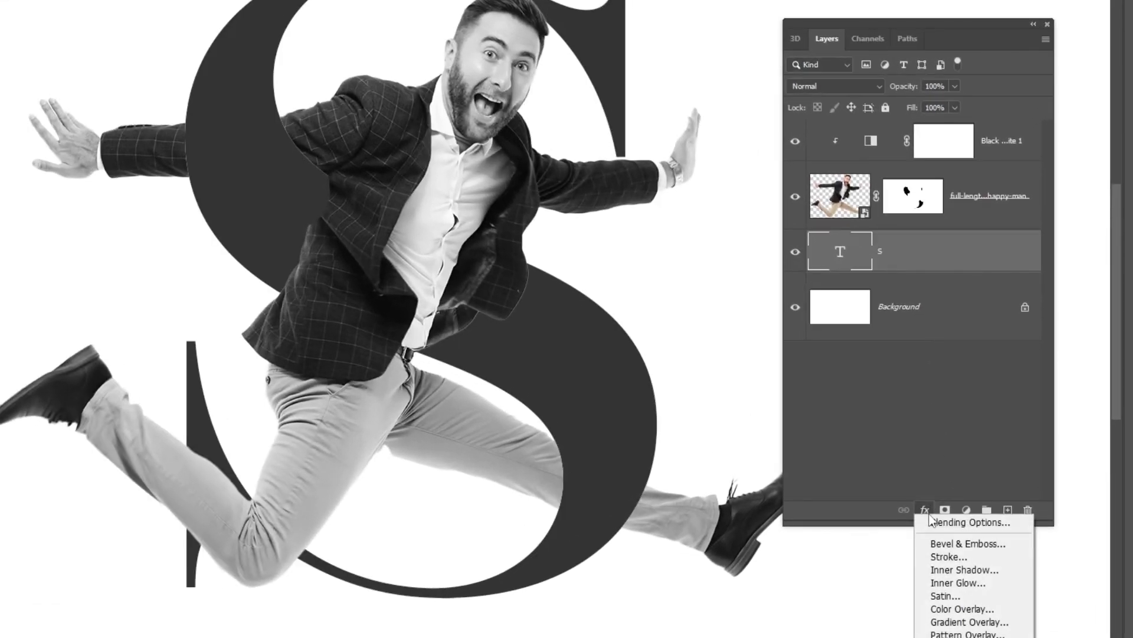
click(928, 544)
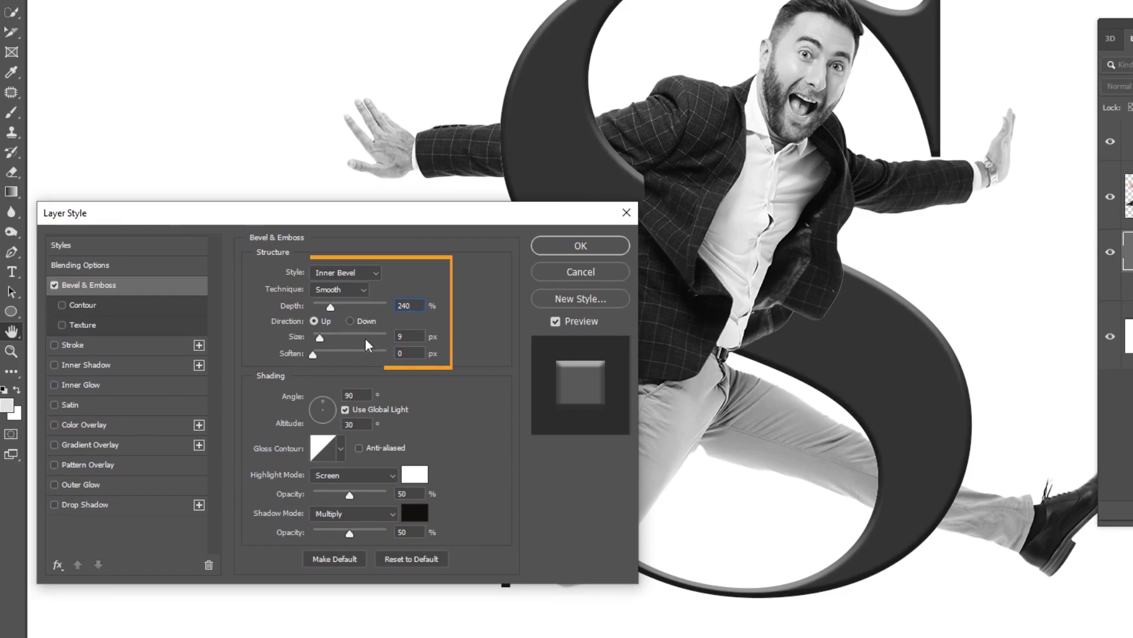
click(140, 450)
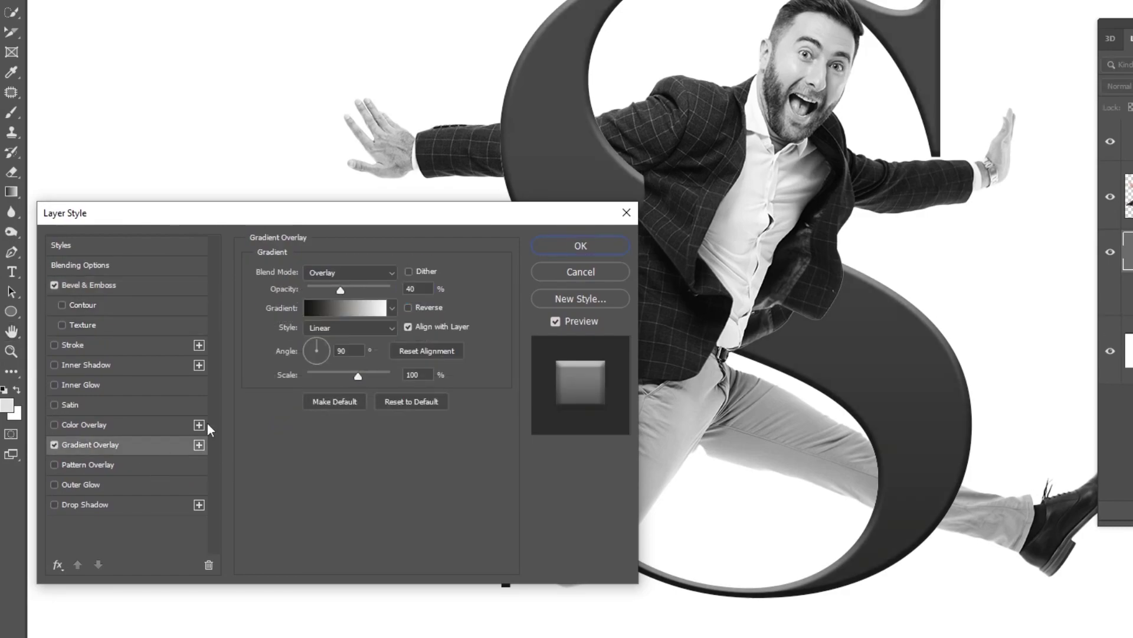
click(325, 315)
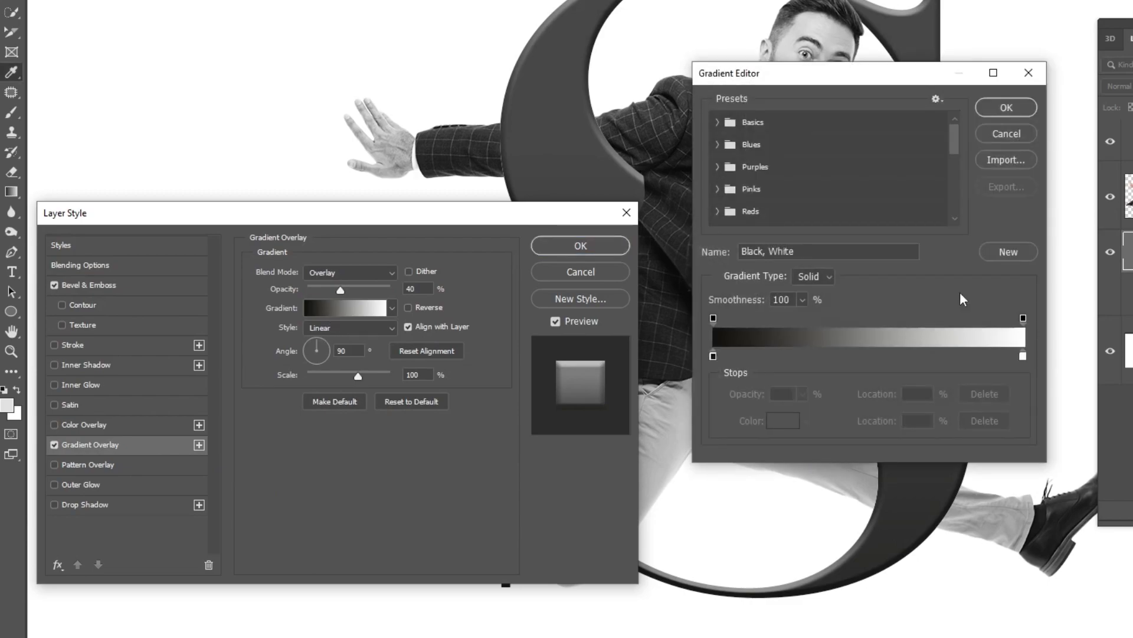
click(1010, 110)
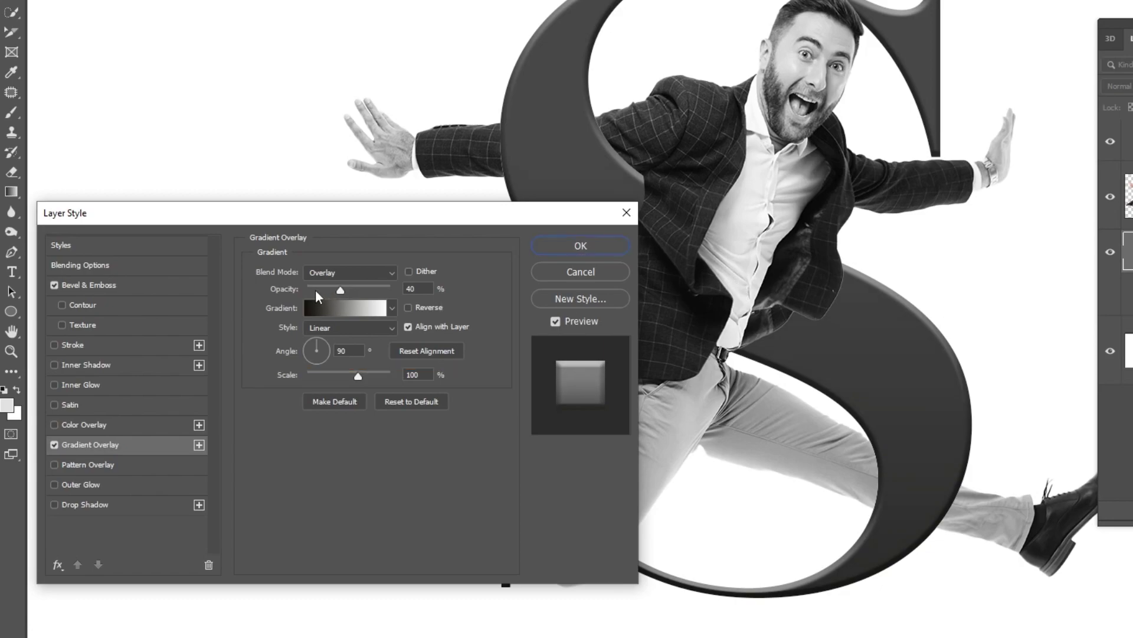
drag(337, 288, 346, 287)
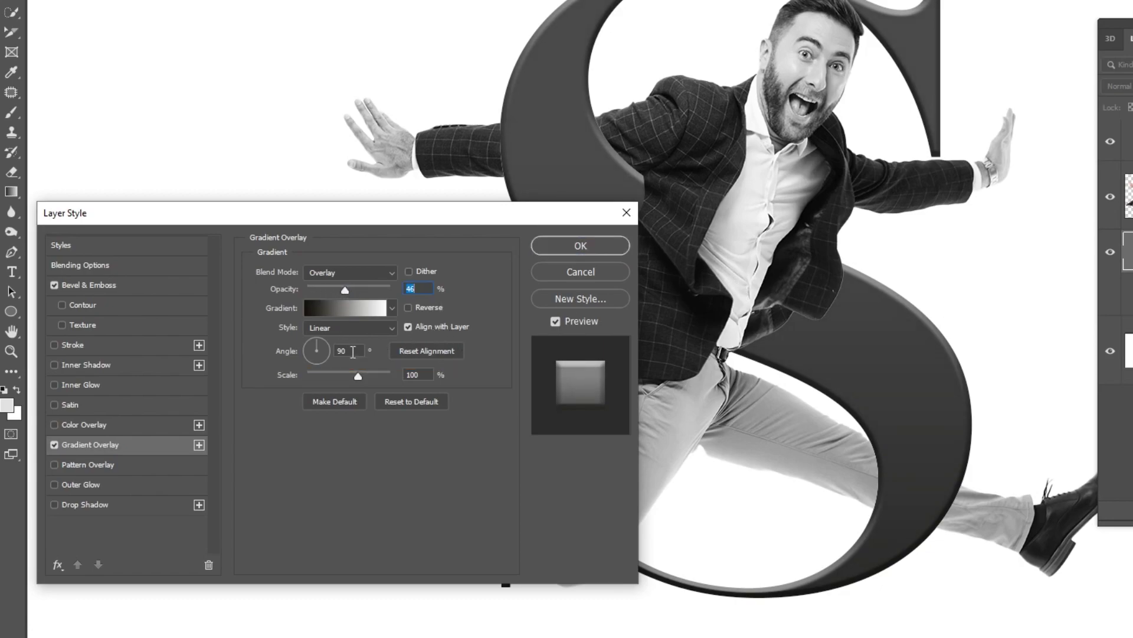
Add a Soft Light Pattern Overlay at 25% opacity to the S and apply the styles
click(94, 465)
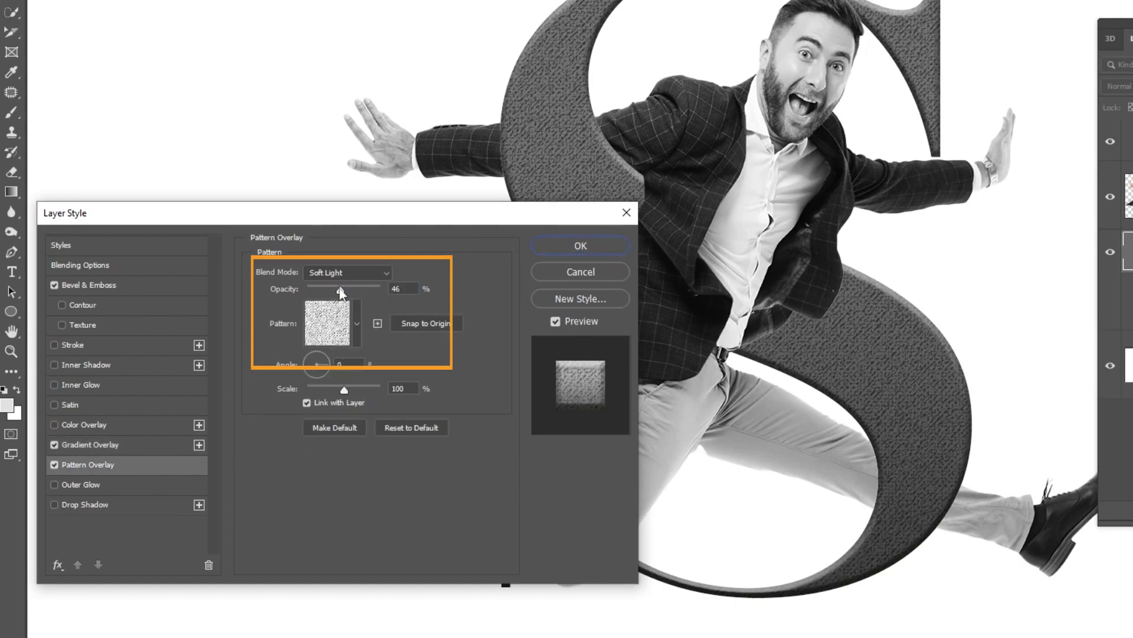
click(335, 272)
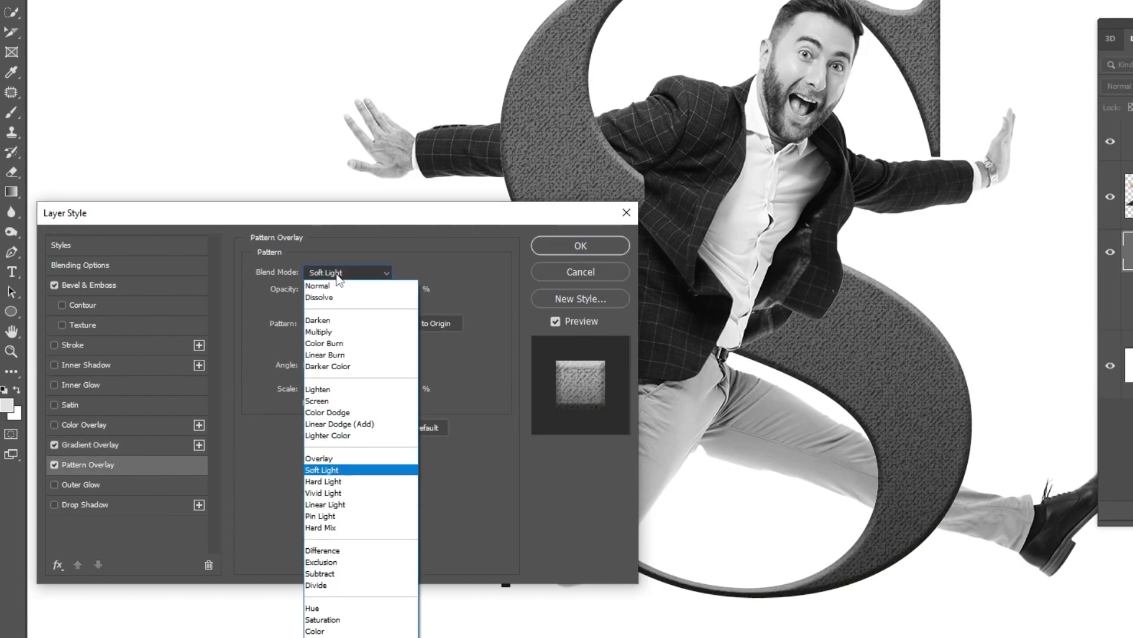
click(338, 469)
click(359, 318)
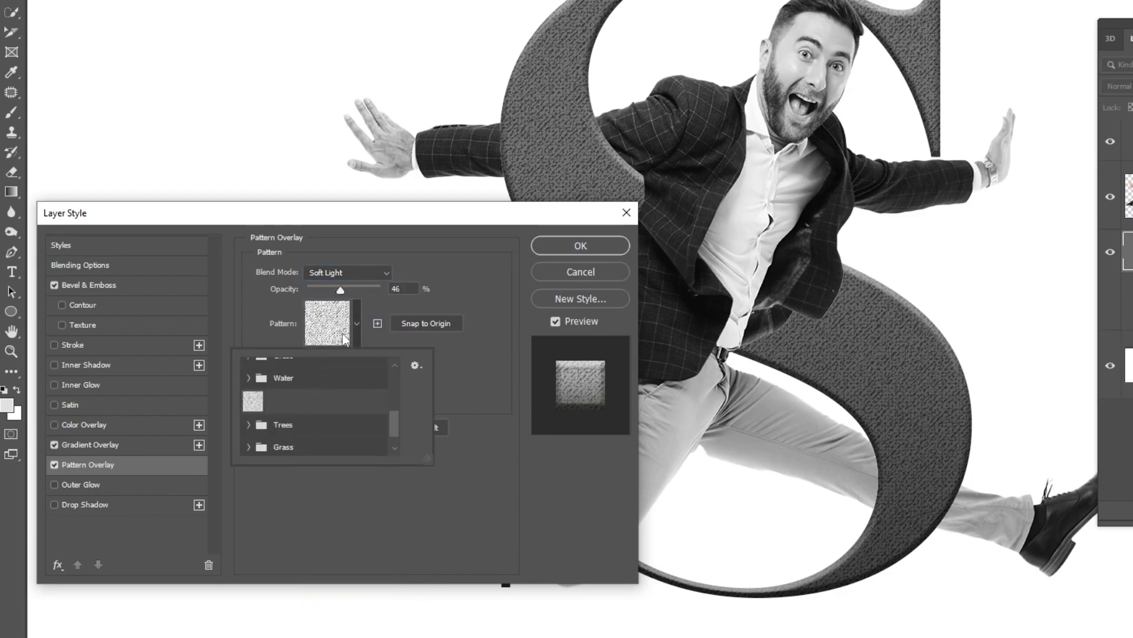
click(352, 323)
drag(340, 290, 324, 289)
click(551, 246)
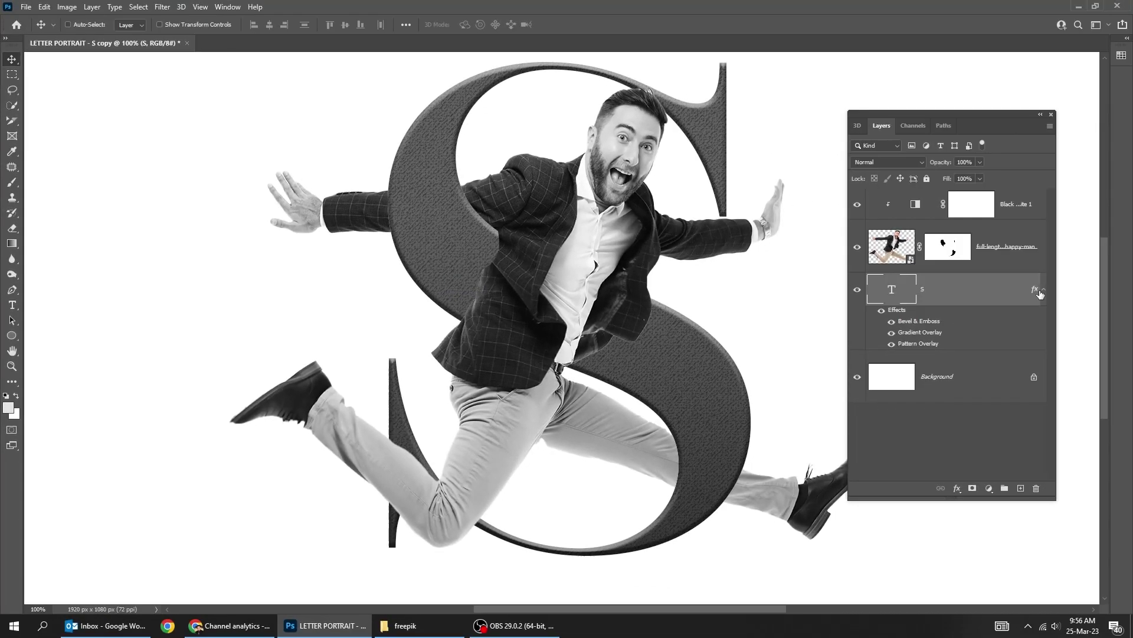
Create Layer 1 above the S and set up a black soft brush at 0% hardness, 42% opacity
click(1043, 289)
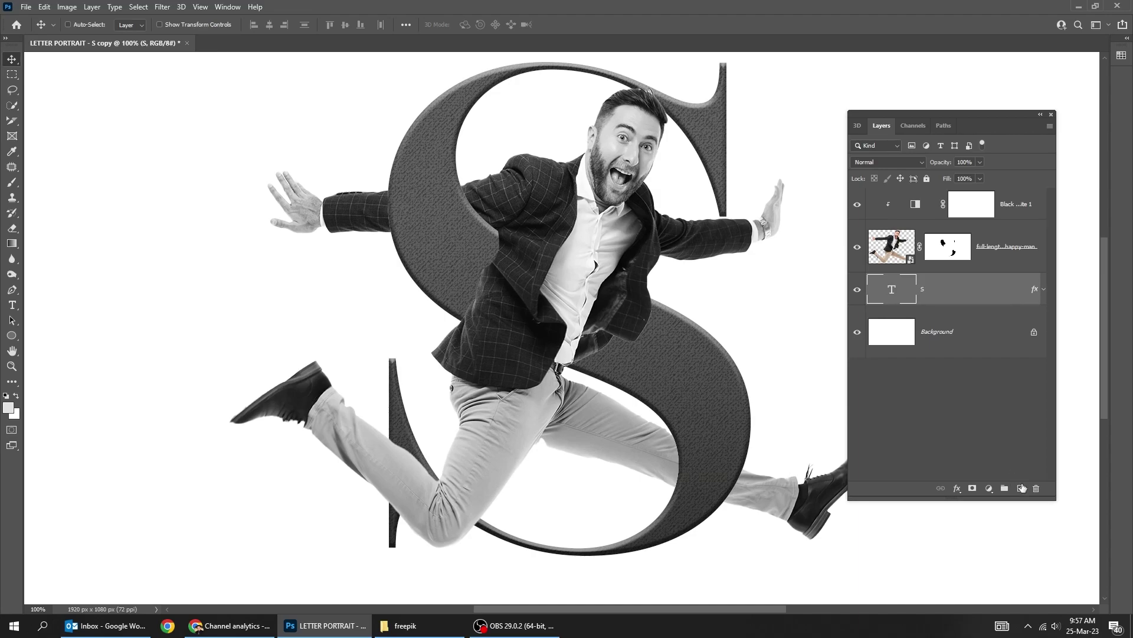
click(1022, 488)
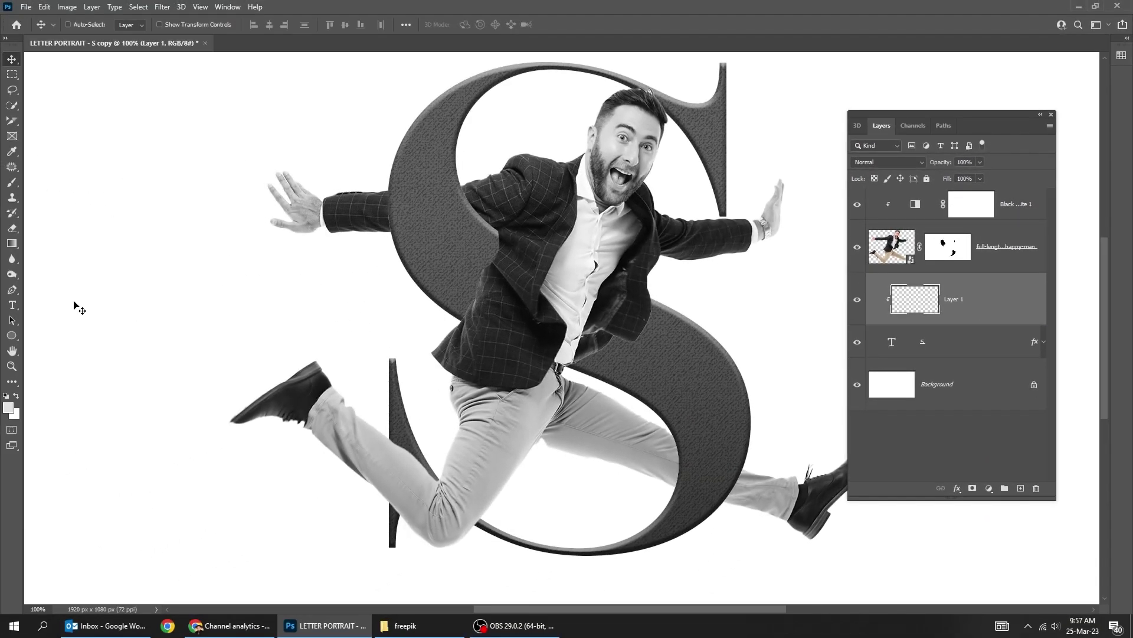
key(b)
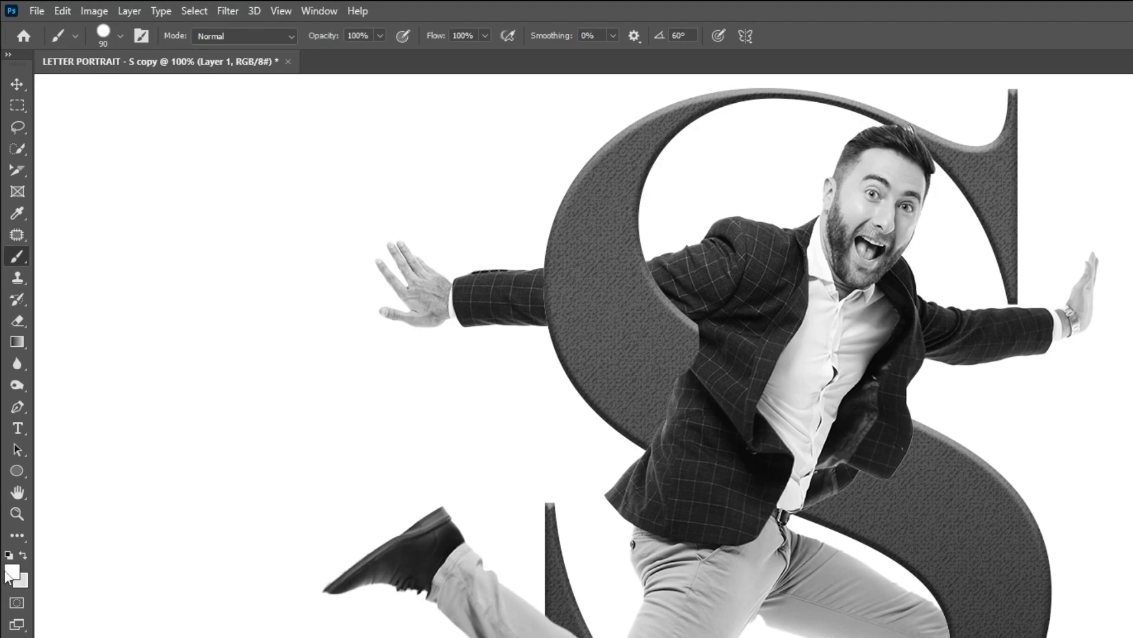
click(12, 571)
drag(201, 517, 156, 568)
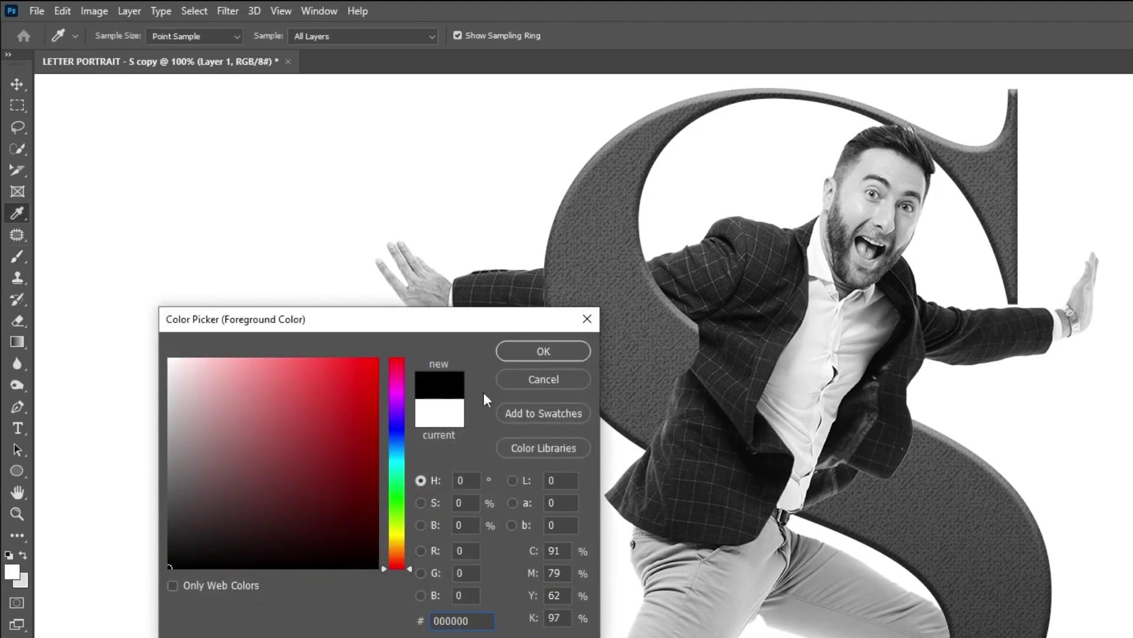
click(540, 353)
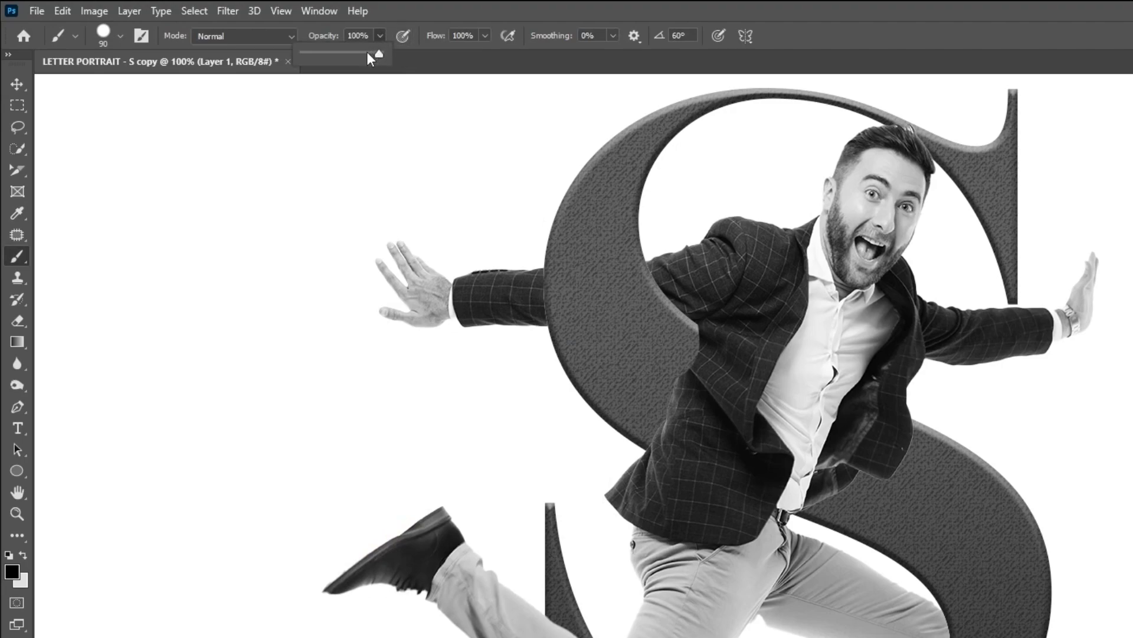
click(121, 37)
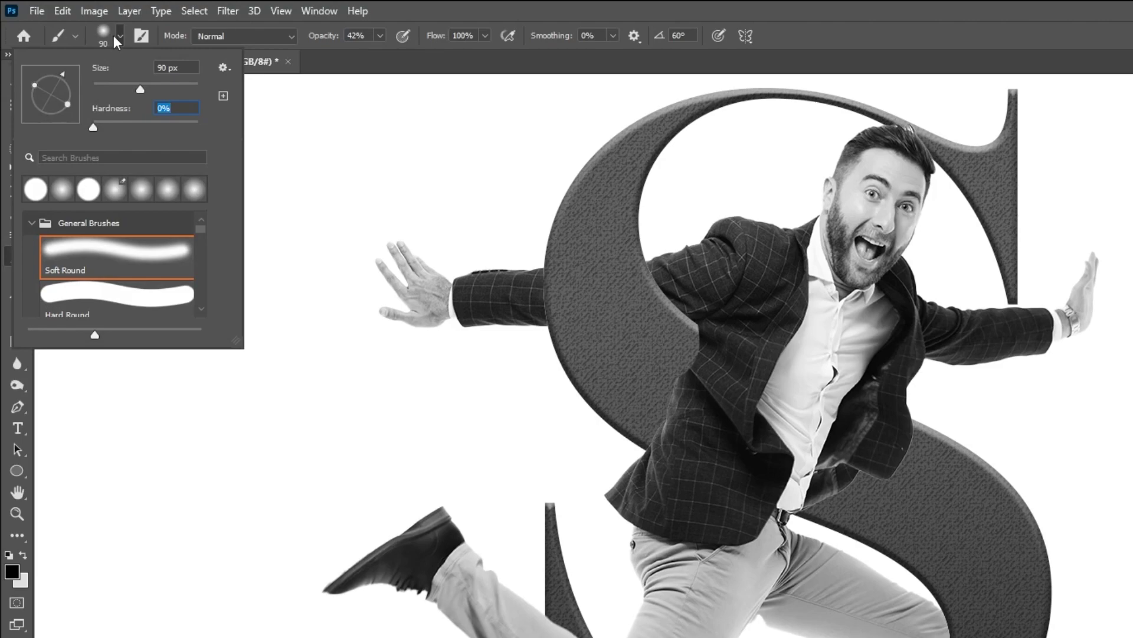
click(118, 34)
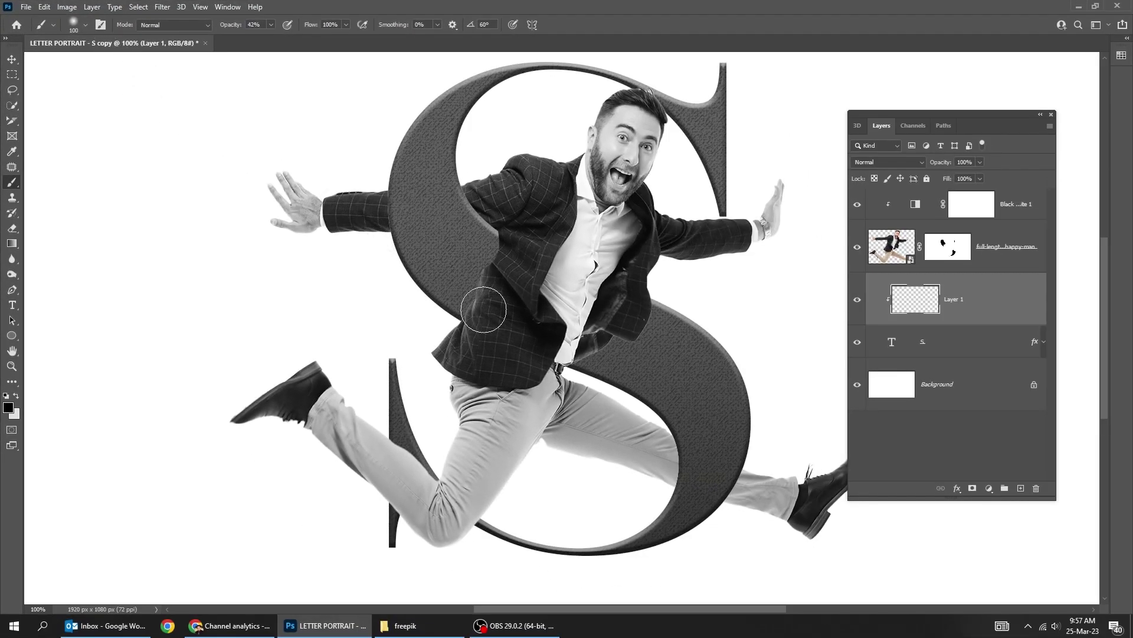
Paint soft black shadows on the S along the jacket edges and near the trouser knee
drag(483, 309, 508, 256)
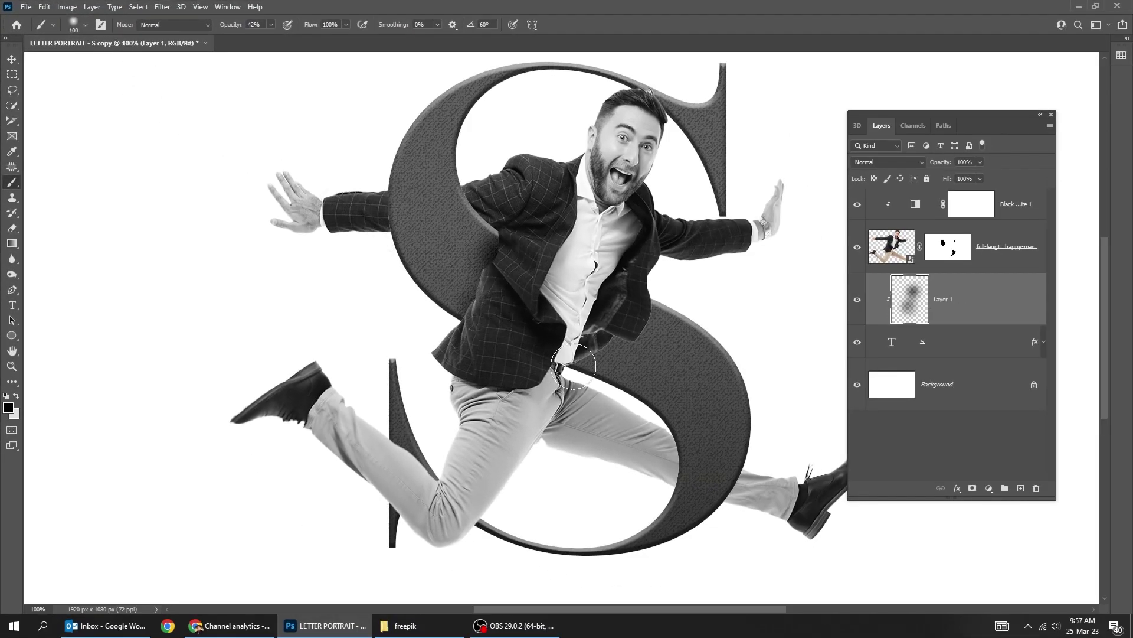
mouse_move(607, 352)
mouse_down()
mouse_move(615, 324)
mouse_move(640, 316)
mouse_up()
drag(407, 472, 437, 498)
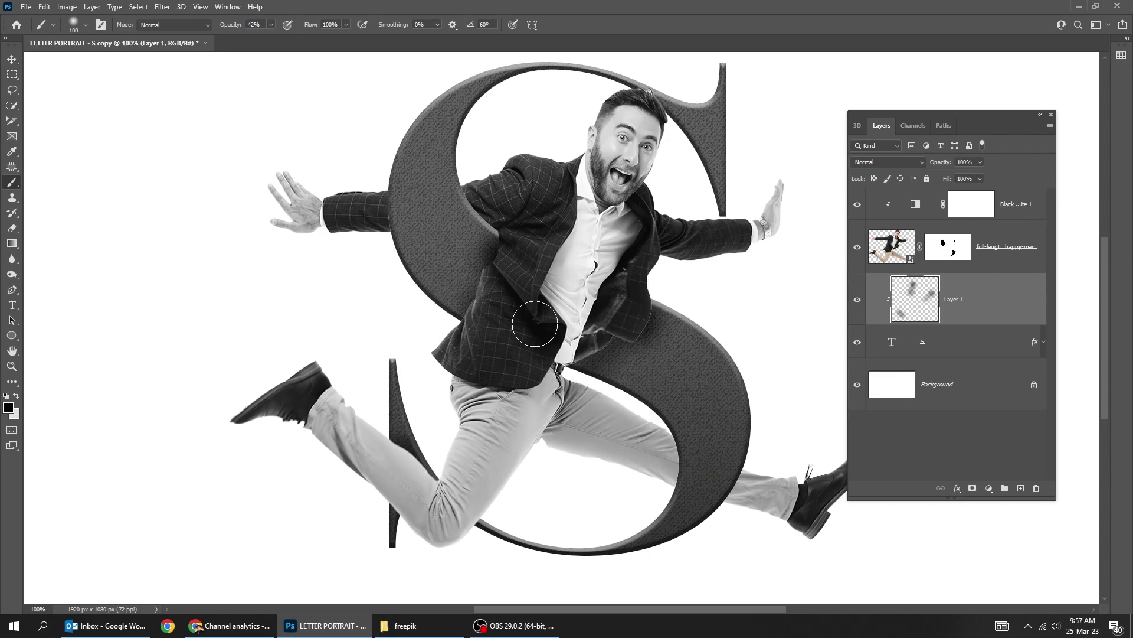
drag(520, 316, 483, 295)
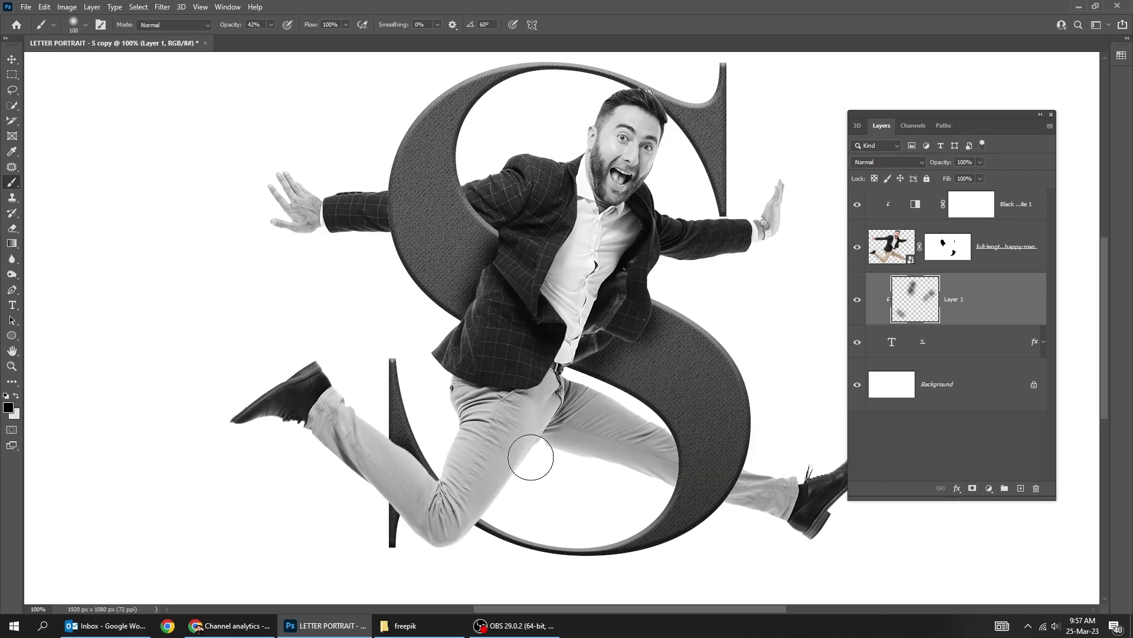
Add a Solid Color fill layer of e1e1e1 just above the Background
key(v)
key(ctrl+minus)
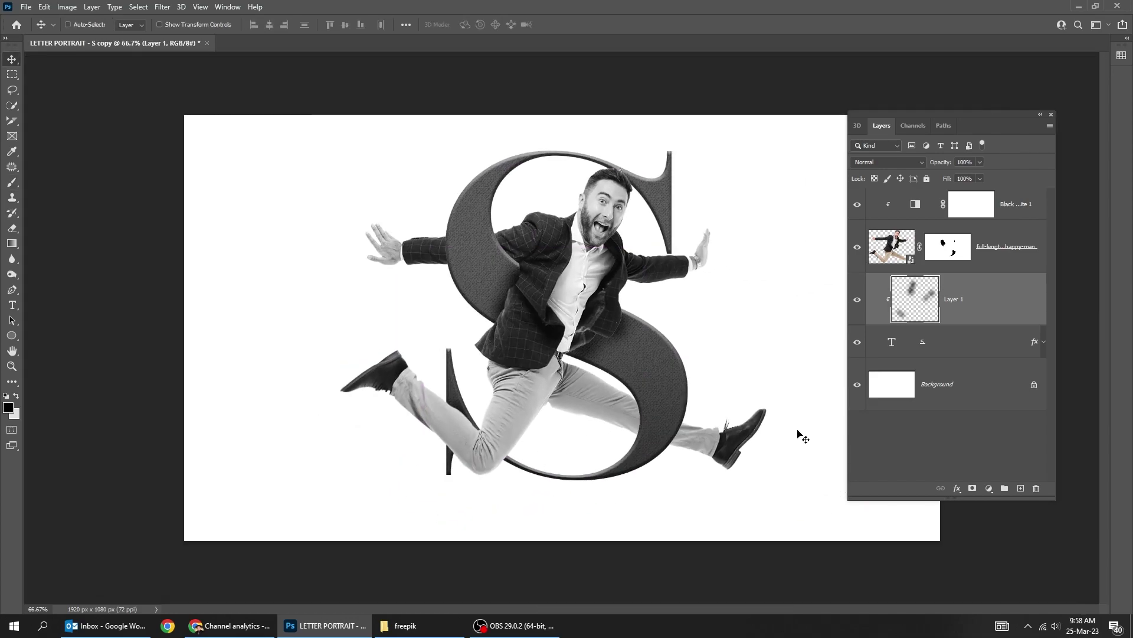
click(981, 340)
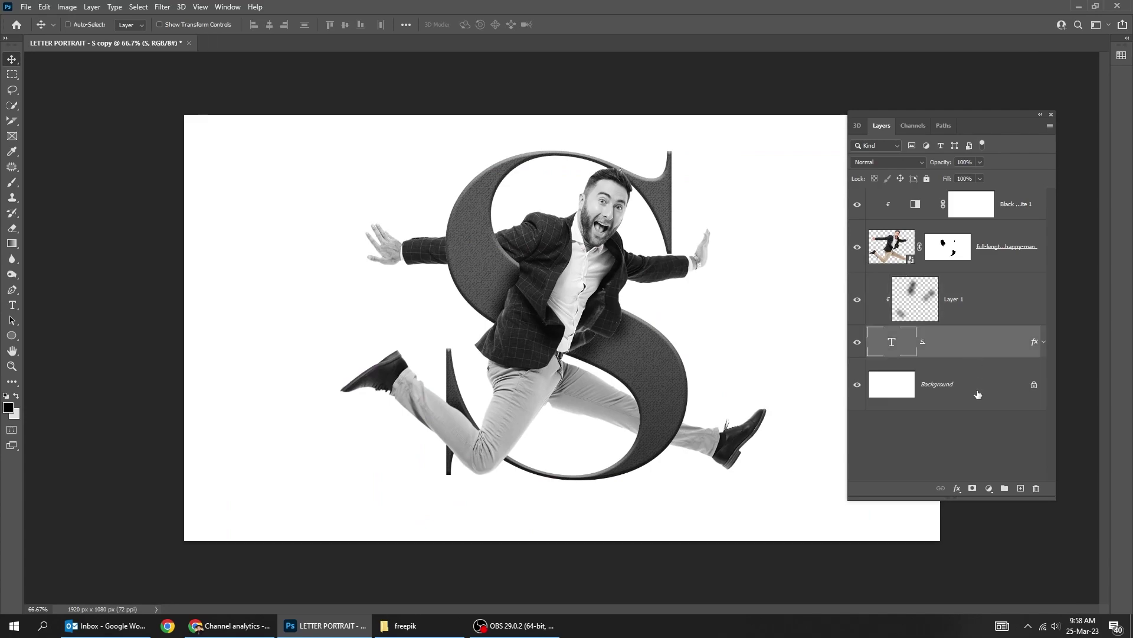
click(977, 392)
click(990, 489)
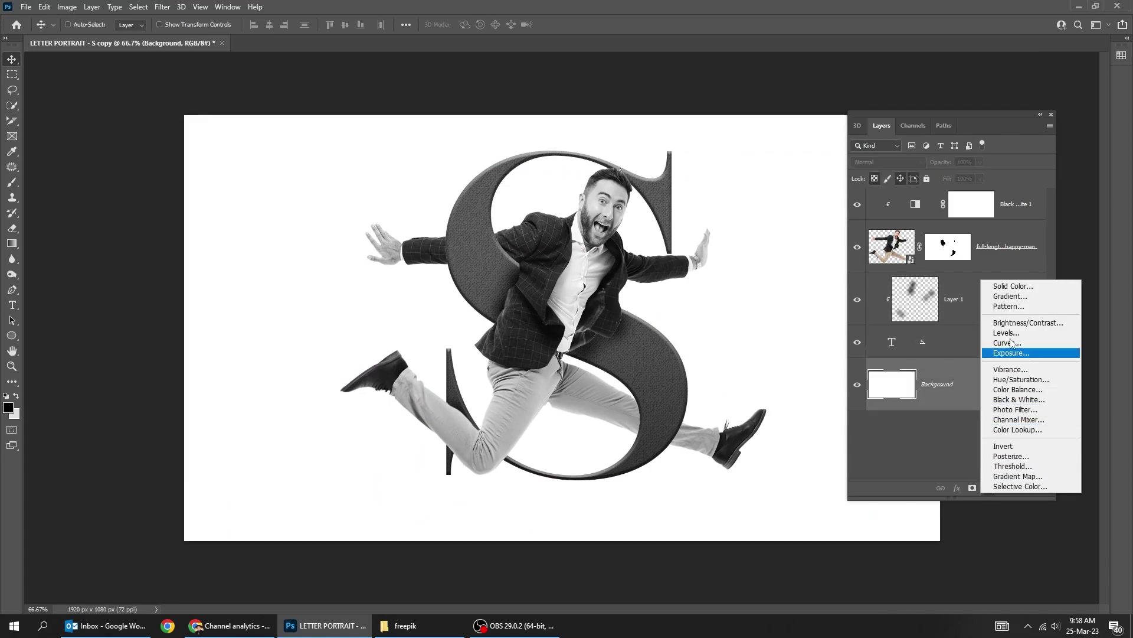
click(1006, 286)
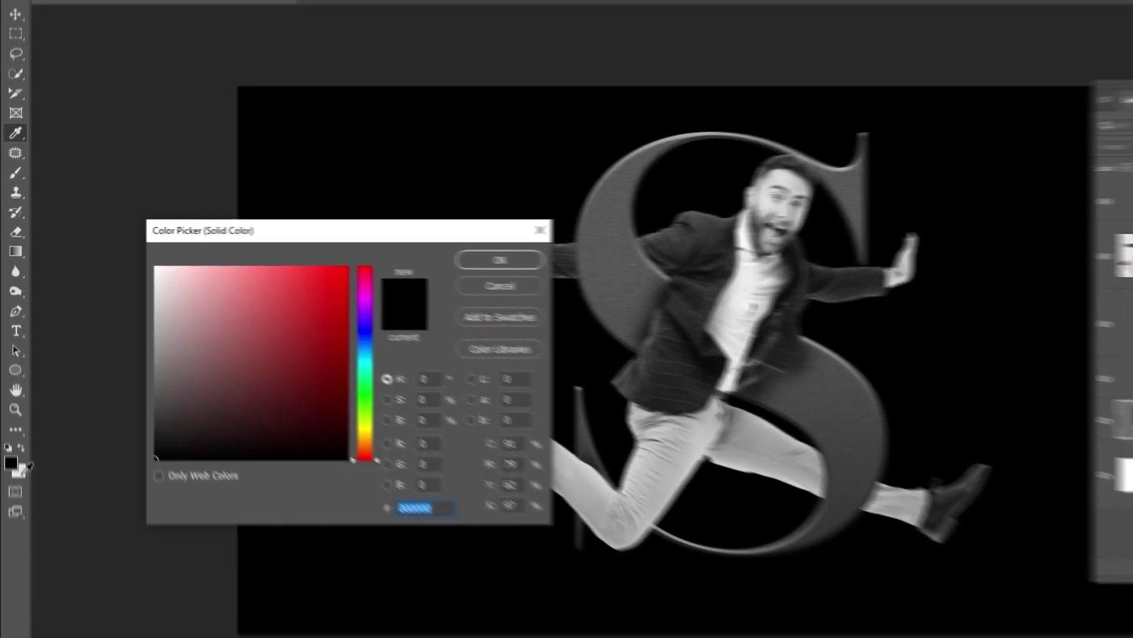
text(e1e1e1)
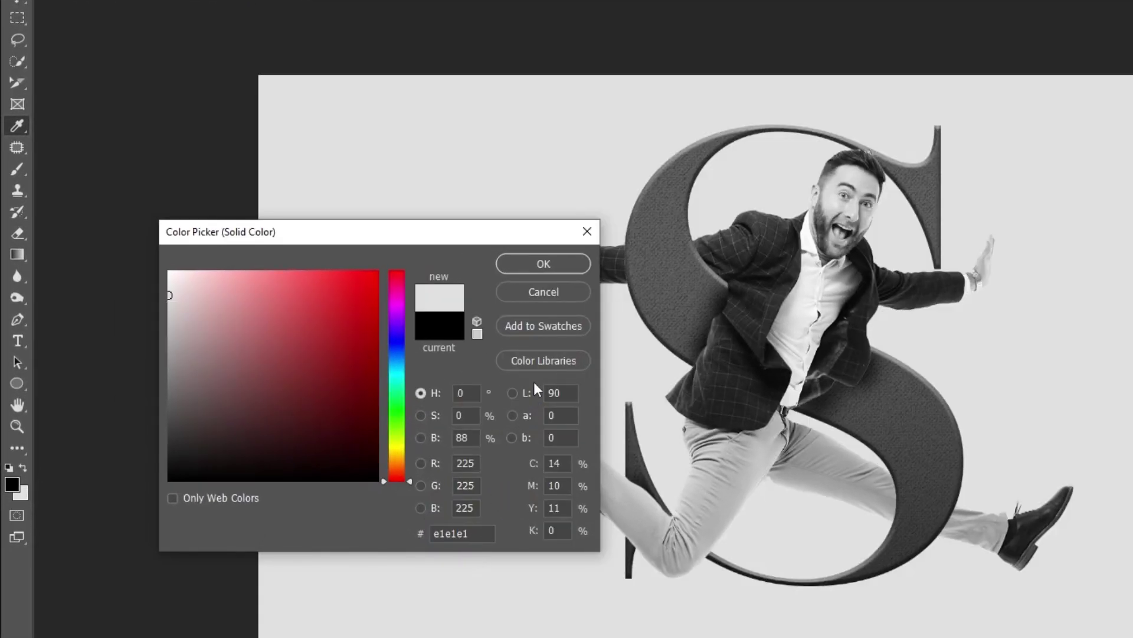
click(544, 271)
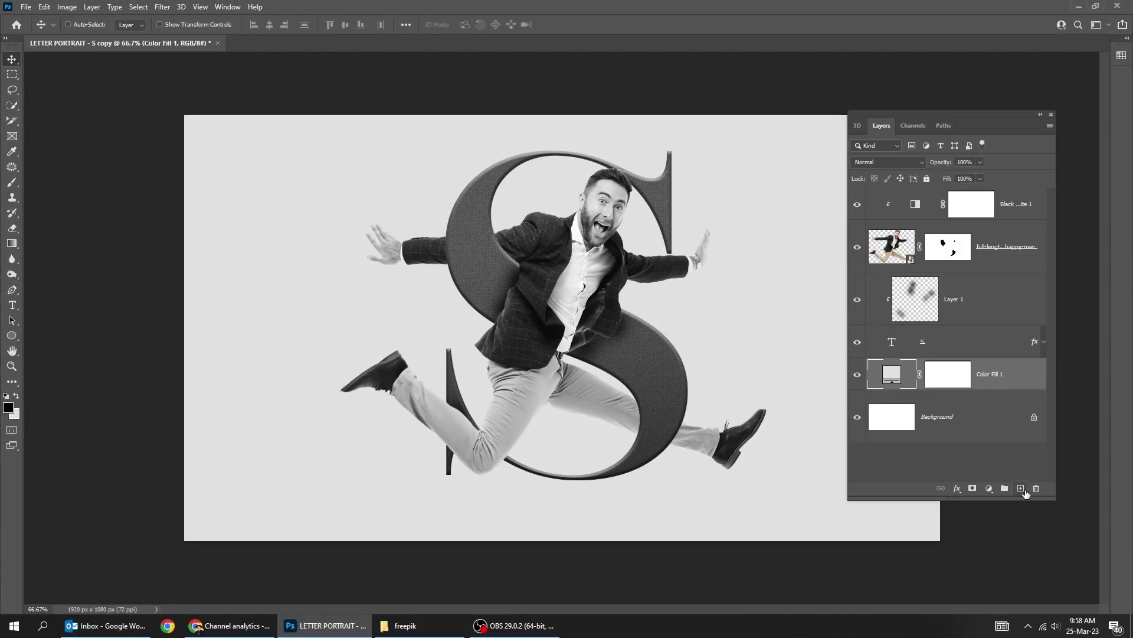
On a new Layer 2, paint a large 1300 px soft white glow in the centre
click(1020, 489)
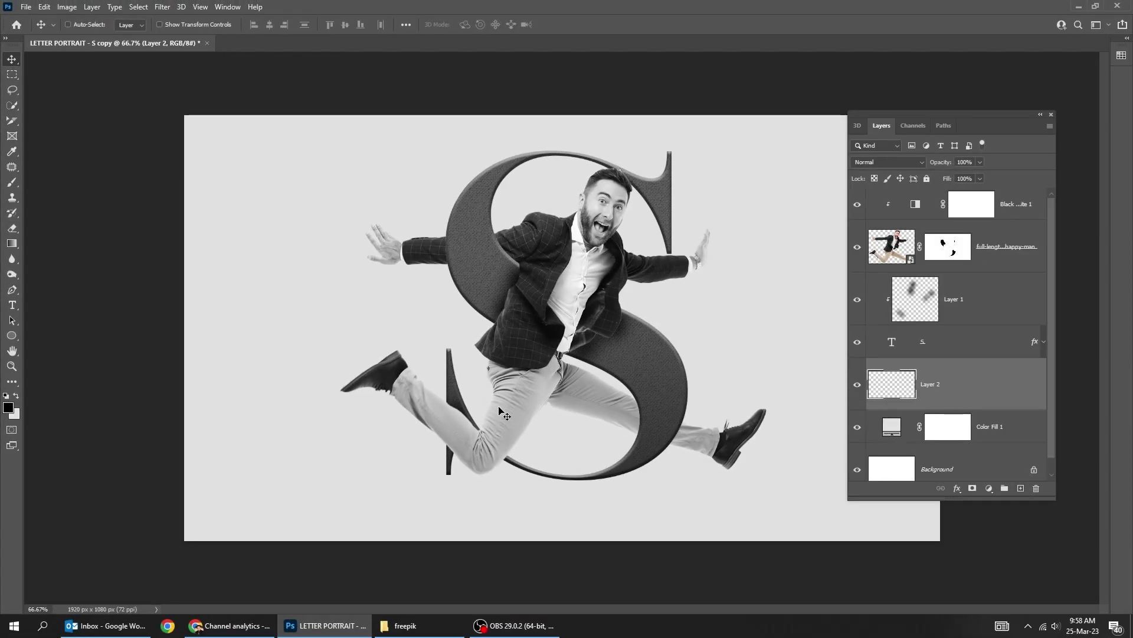
click(11, 184)
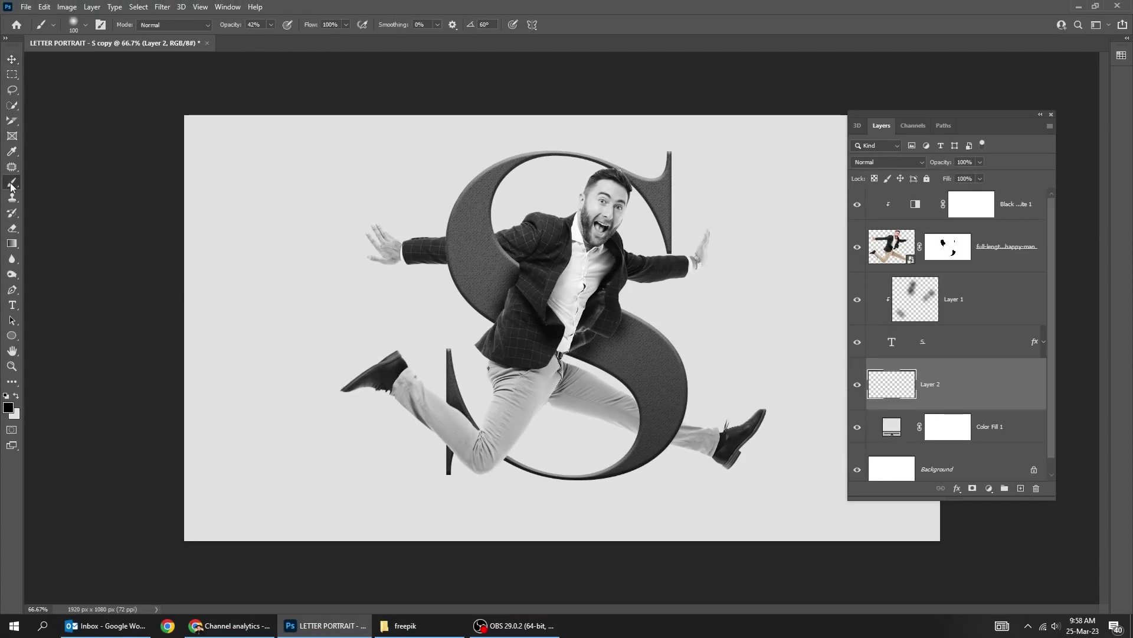
click(8, 407)
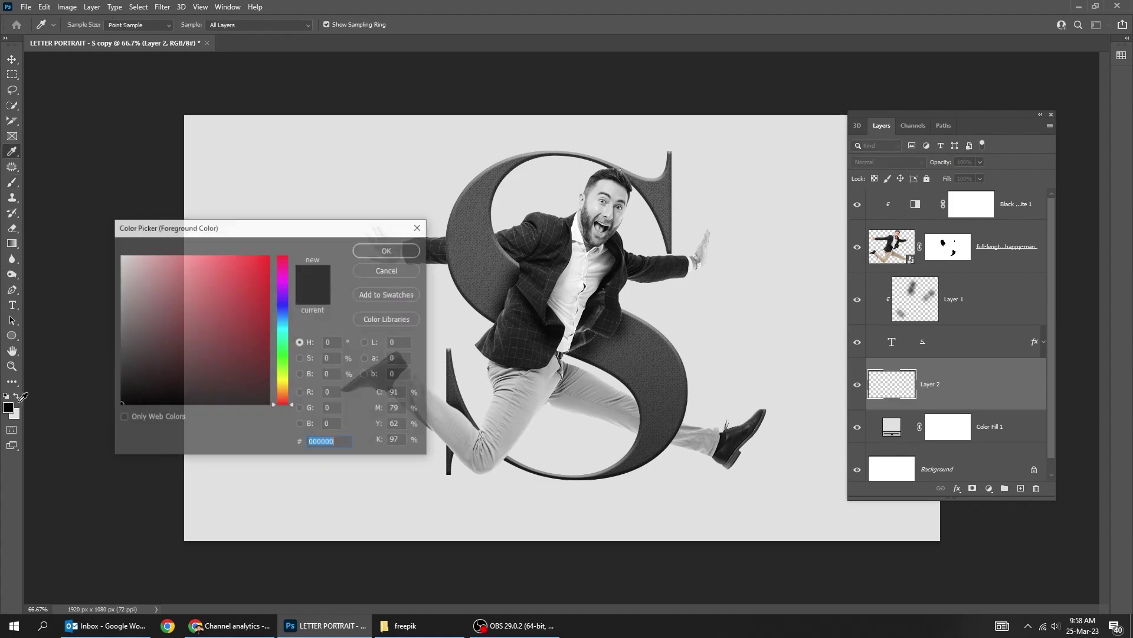
drag(143, 385, 98, 247)
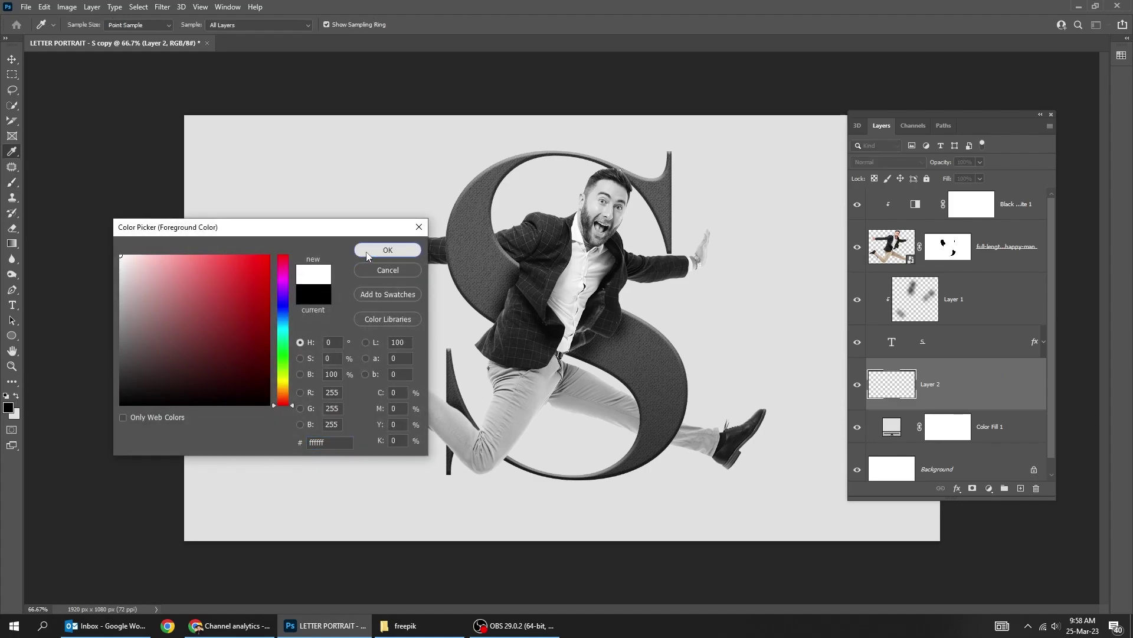
click(387, 250)
key(bracketright)
key(bracketright)
key(bracketright)
key(bracketright)
key(bracketright)
key(bracketright)
key(bracketright)
key(bracketright)
key(bracketright)
key(bracketright)
key(bracketright)
key(bracketright)
key(bracketright)
key(bracketright)
key(bracketright)
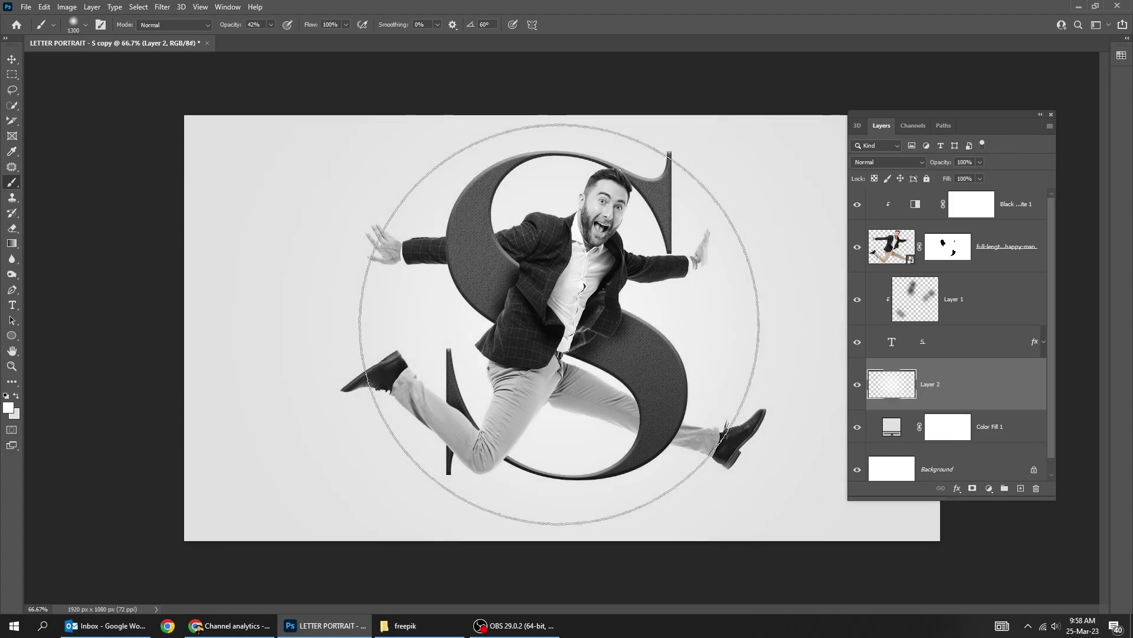
key(v)
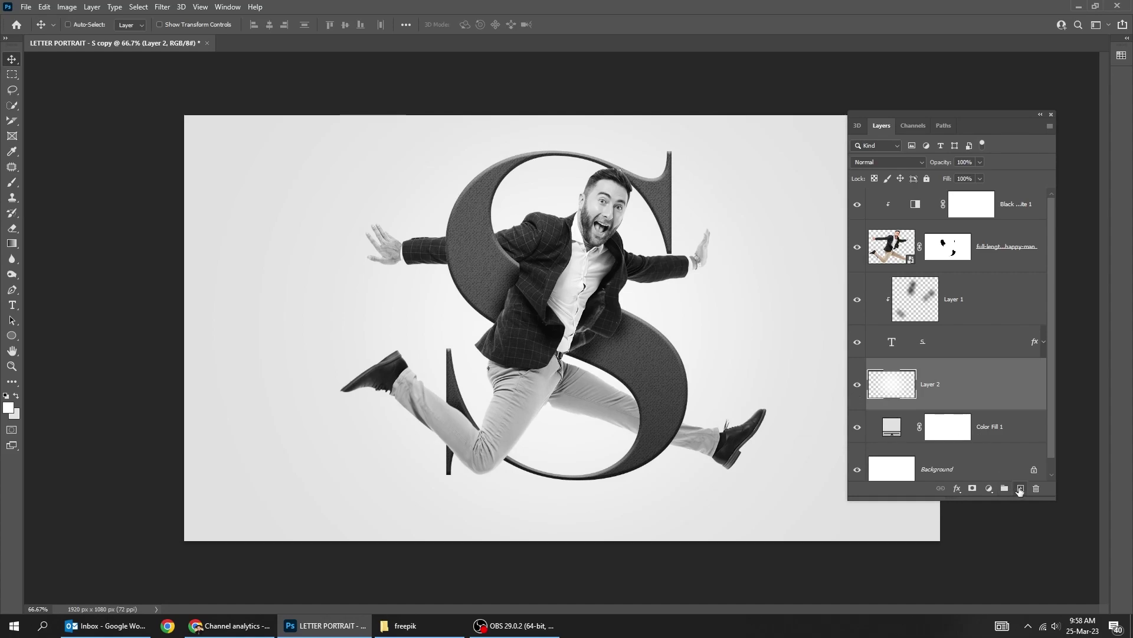
Create Layer 3 and dab a soft black brush spot below the man's left foot
click(1020, 488)
click(12, 182)
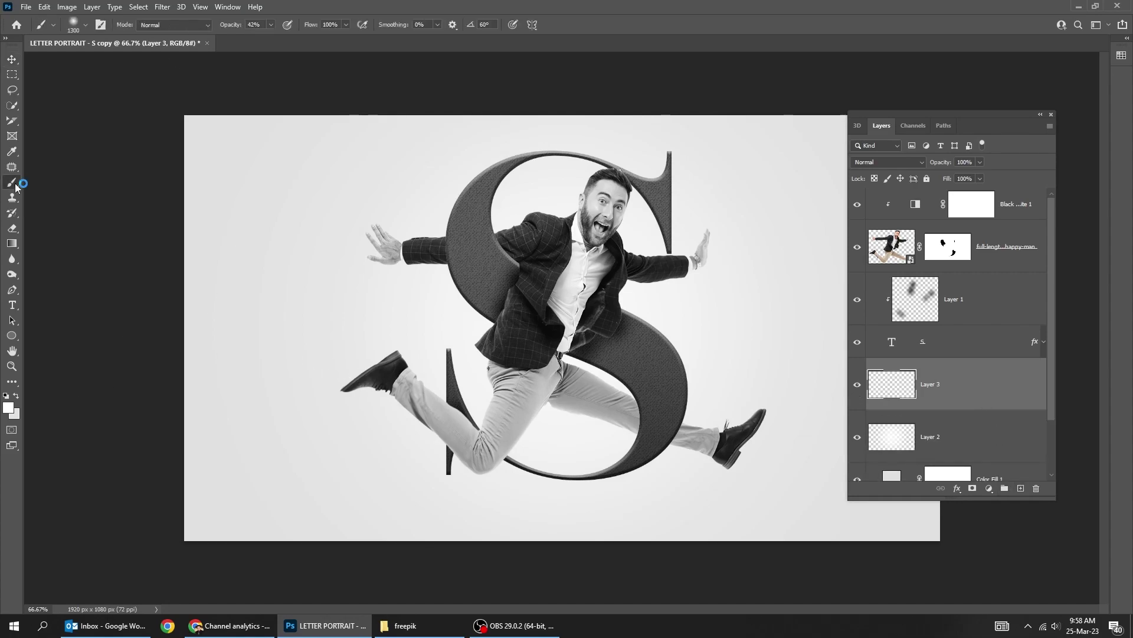
click(8, 407)
click(388, 249)
click(323, 444)
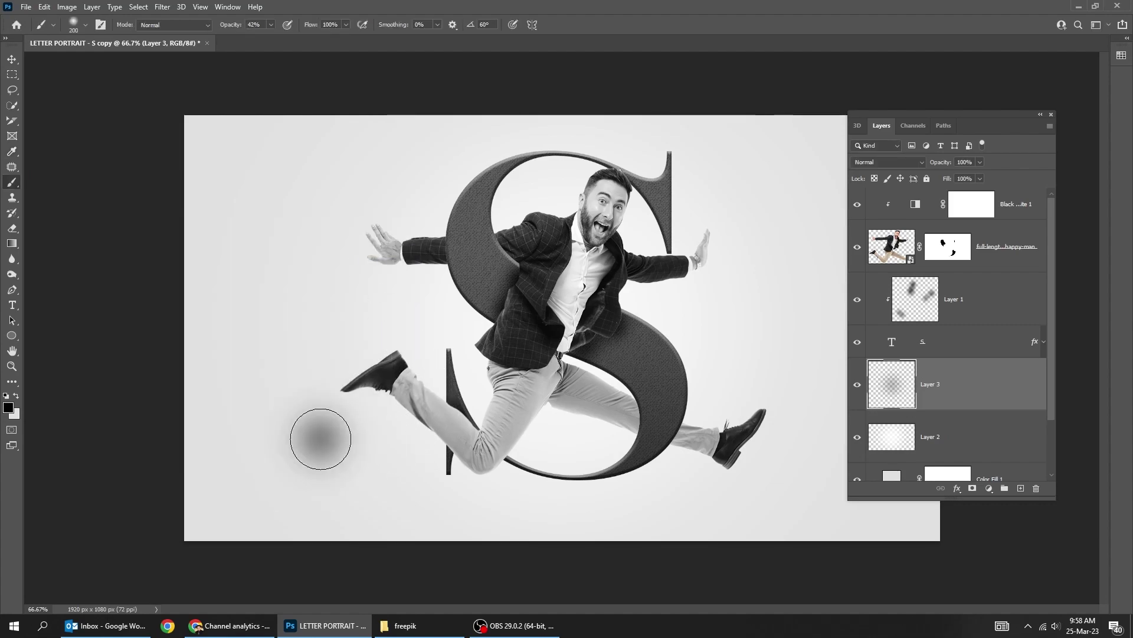
Squash the black dab with Free Transform into a flat oval ground shadow
key(ctrl+t)
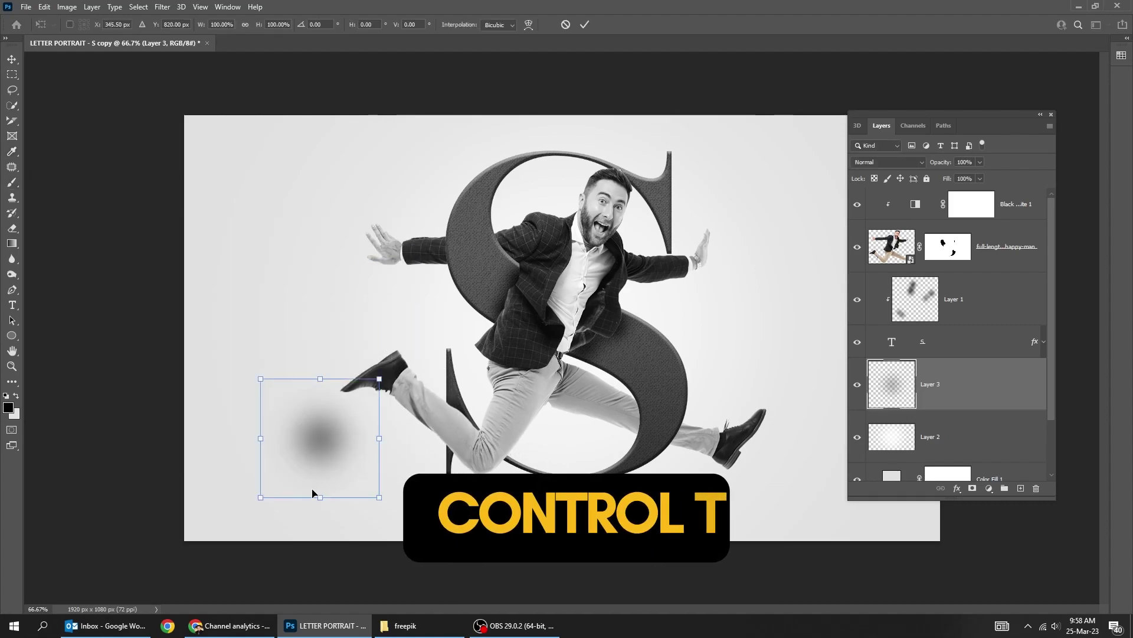
mouse_move(321, 496)
mouse_down()
mouse_move(328, 454)
mouse_move(479, 463)
mouse_move(485, 513)
mouse_move(737, 502)
mouse_up()
key(Return)
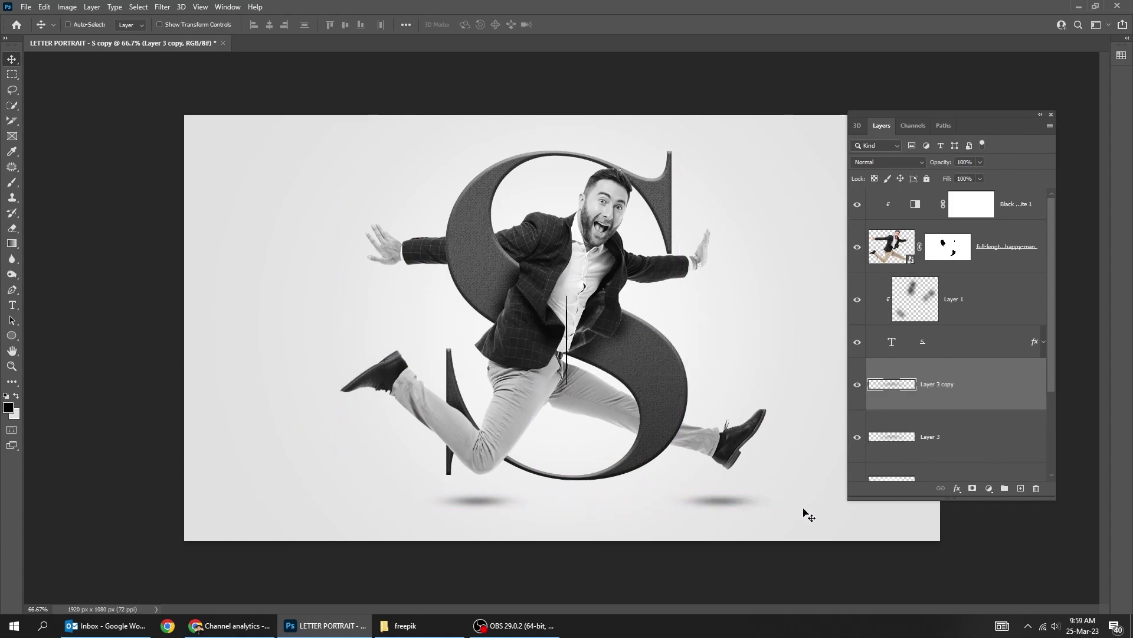